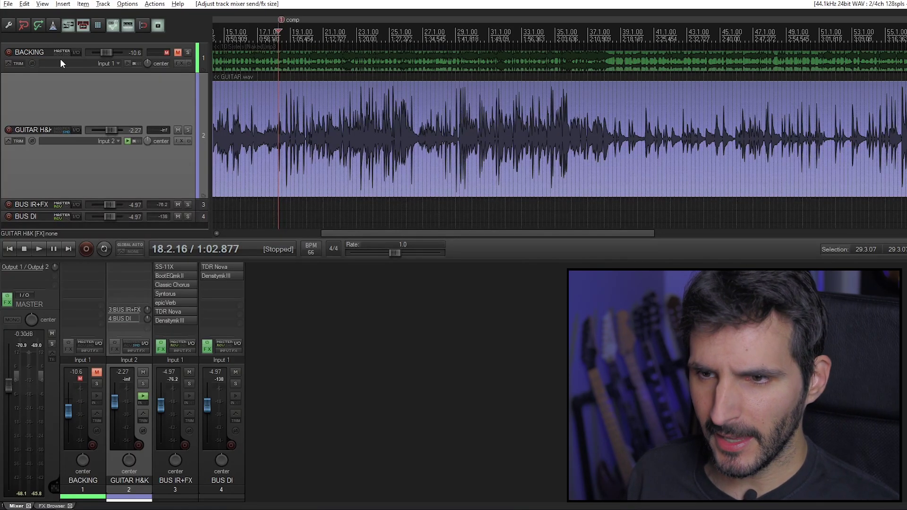
Step: Audition the BACKING track unmuted and soloed, and return it to muted and unsoloed once playback is stopped
click(103, 453)
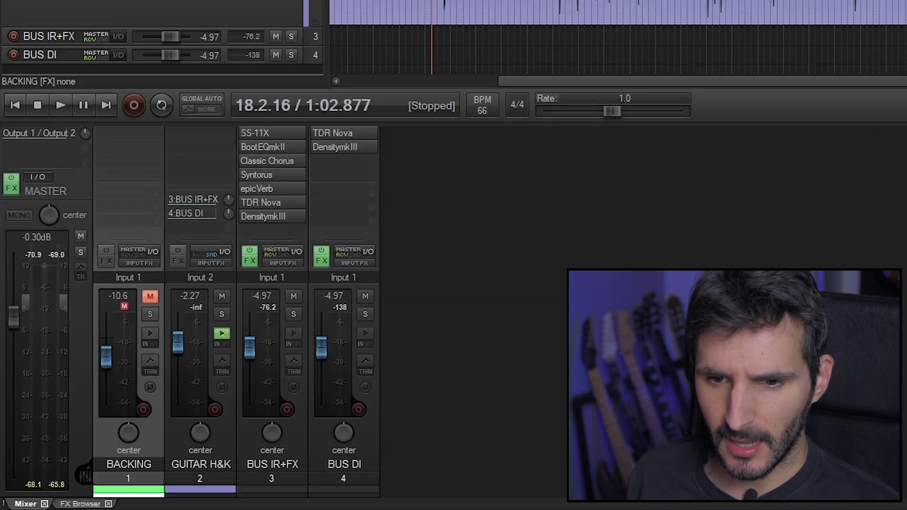
key(F5)
key(F6)
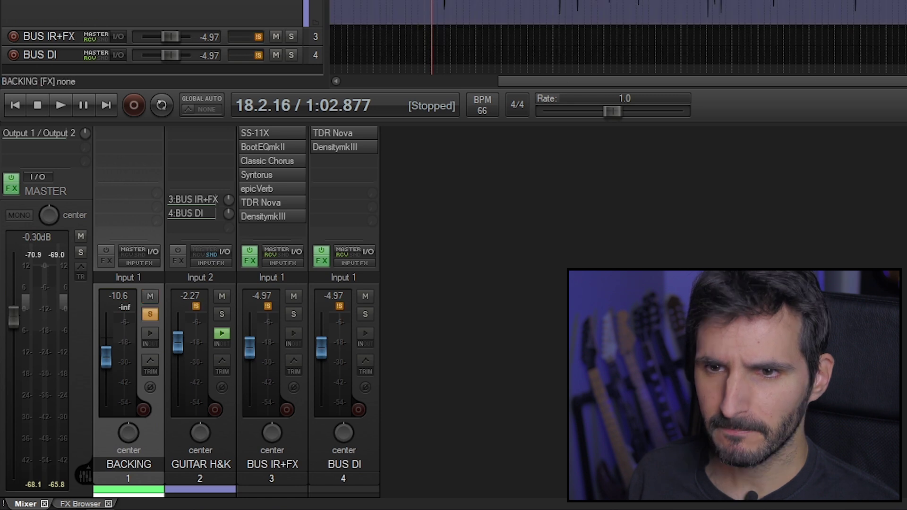
key(space)
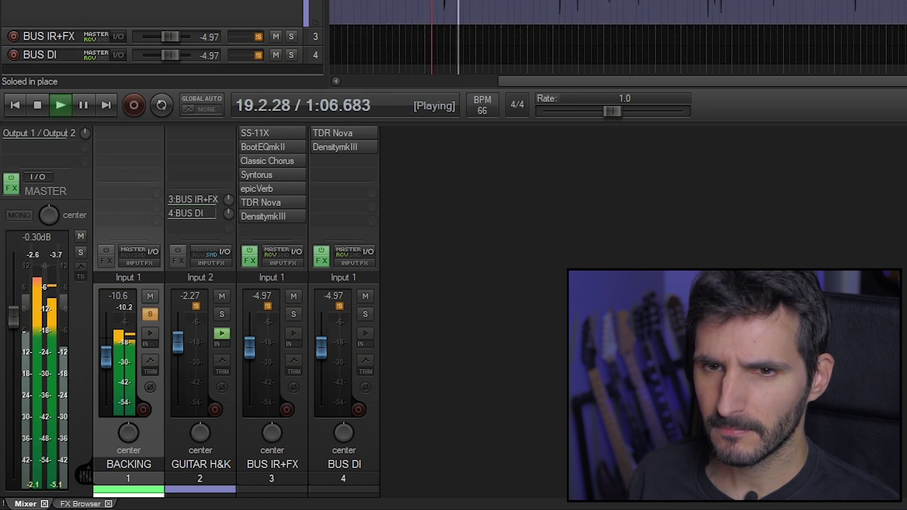
key(space)
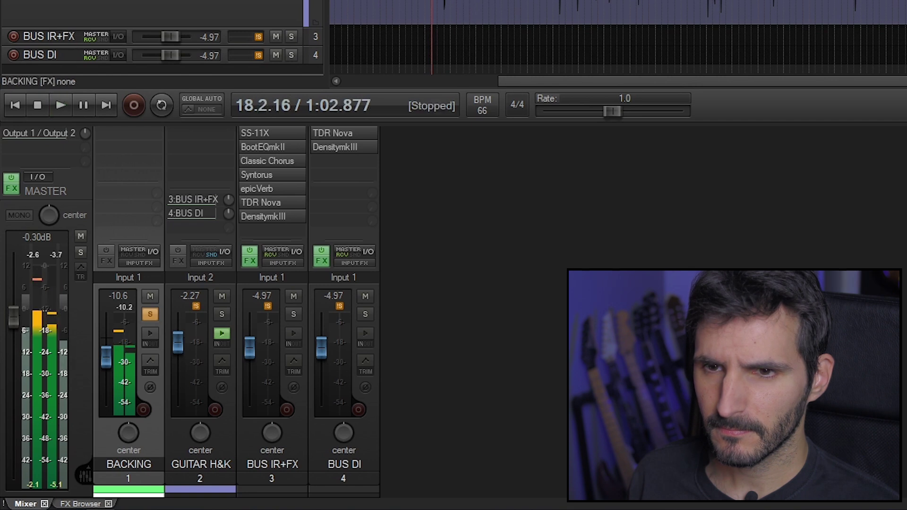
key(F6)
key(F5)
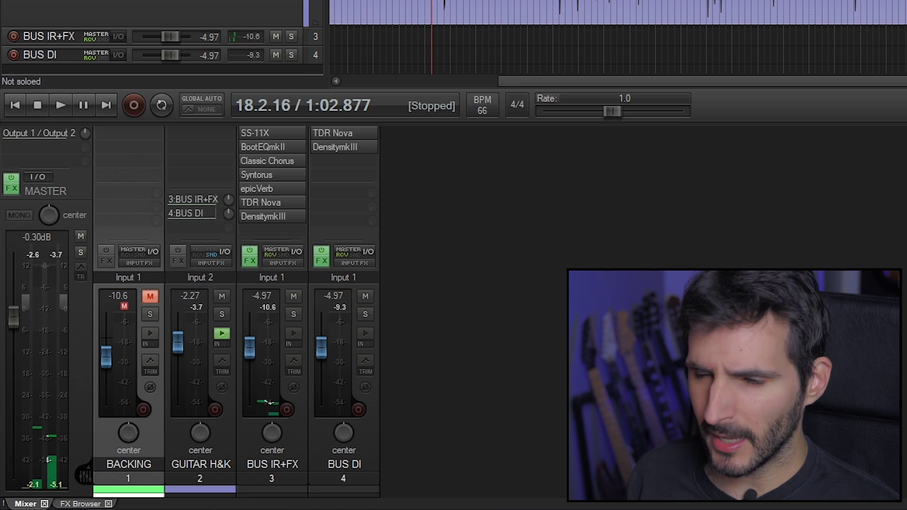
Step: Solo GUITAR H&K and play the section while muting BUS IR+FX and BUS DI one after the other
click(221, 314)
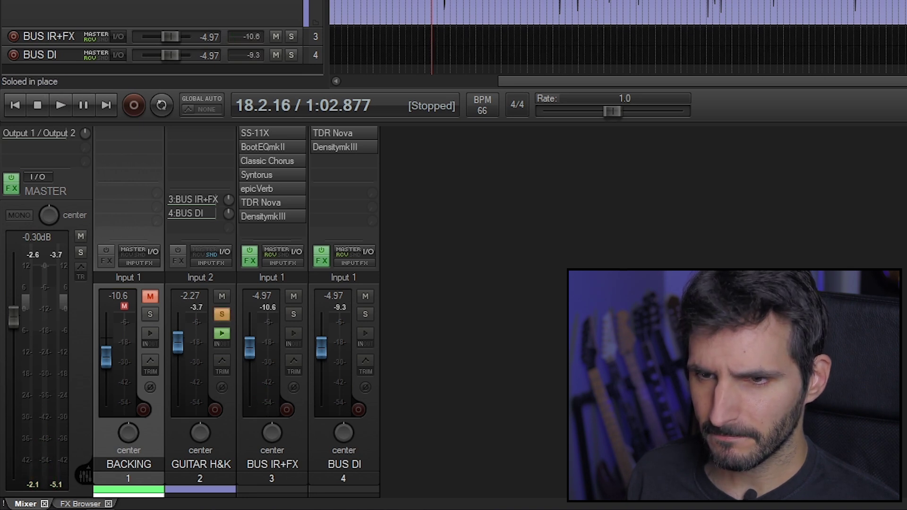
key(space)
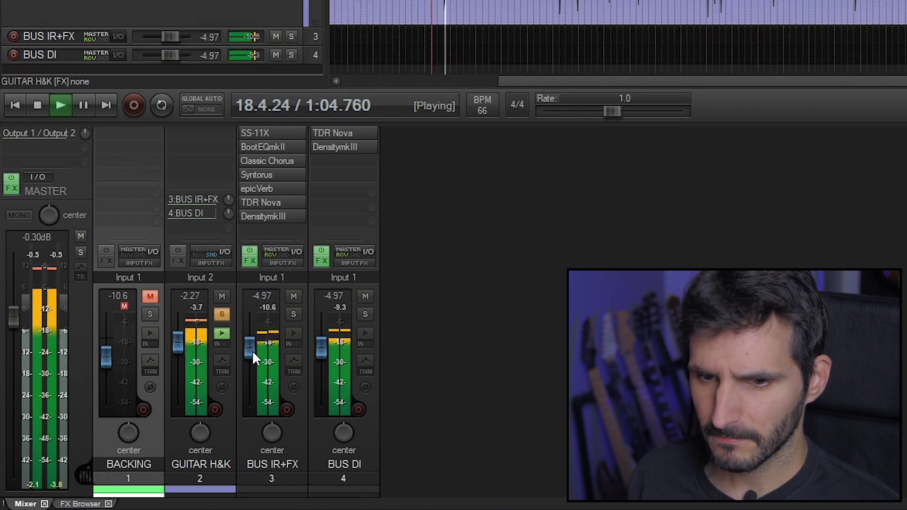
click(298, 297)
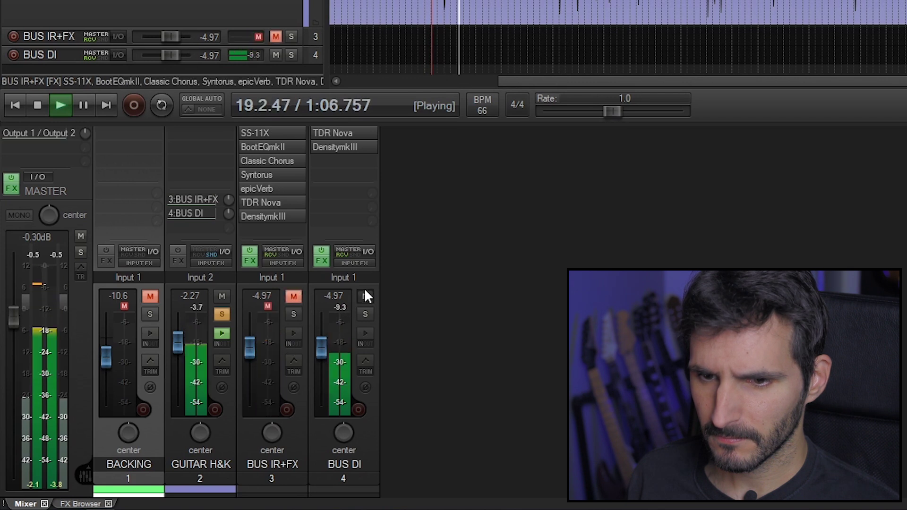
click(365, 295)
key(space)
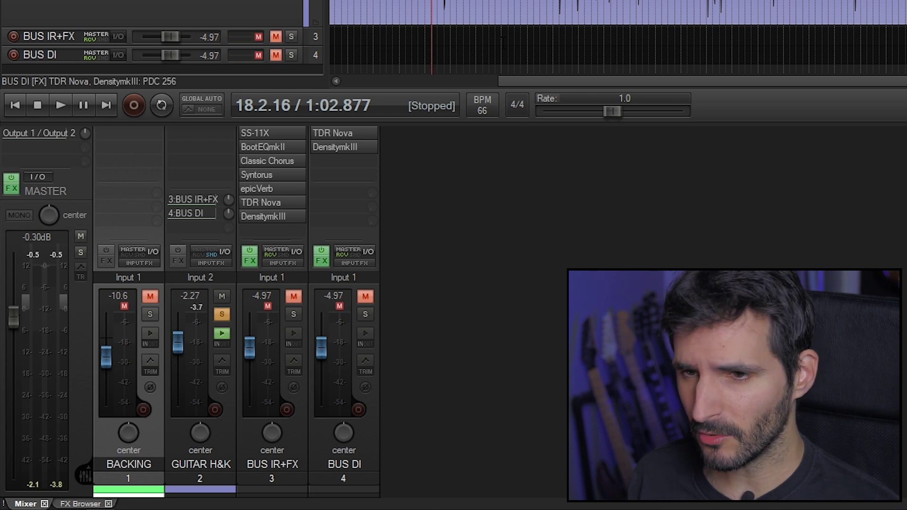
Step: Unmute BUS DI and play it, bypassing its whole effects chain to hear the unprocessed signal
click(321, 307)
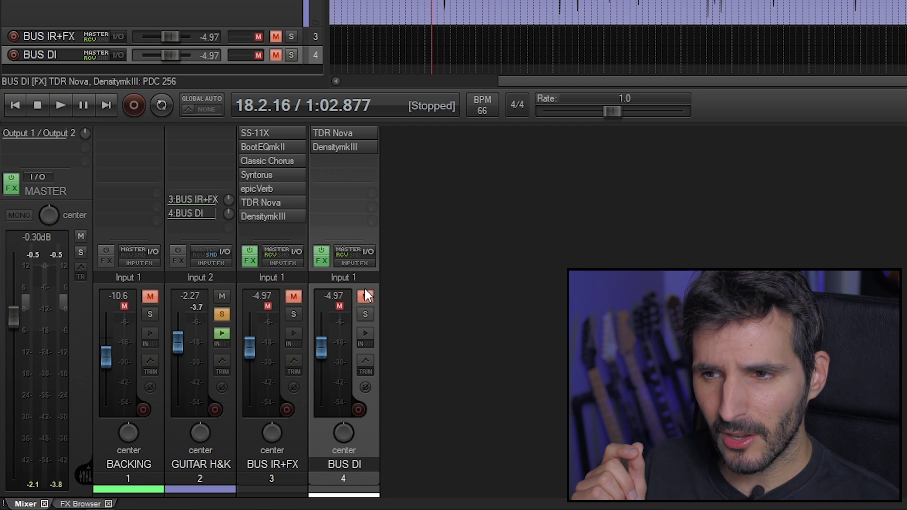
click(366, 296)
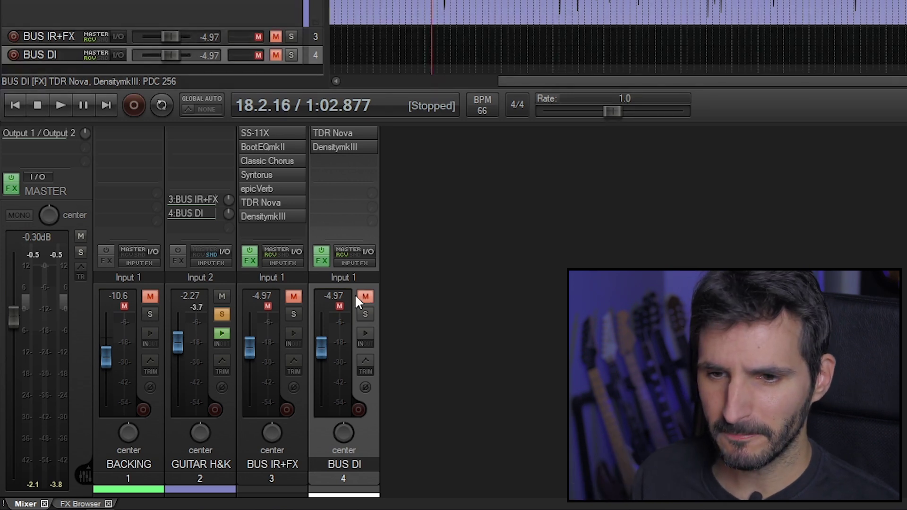
key(space)
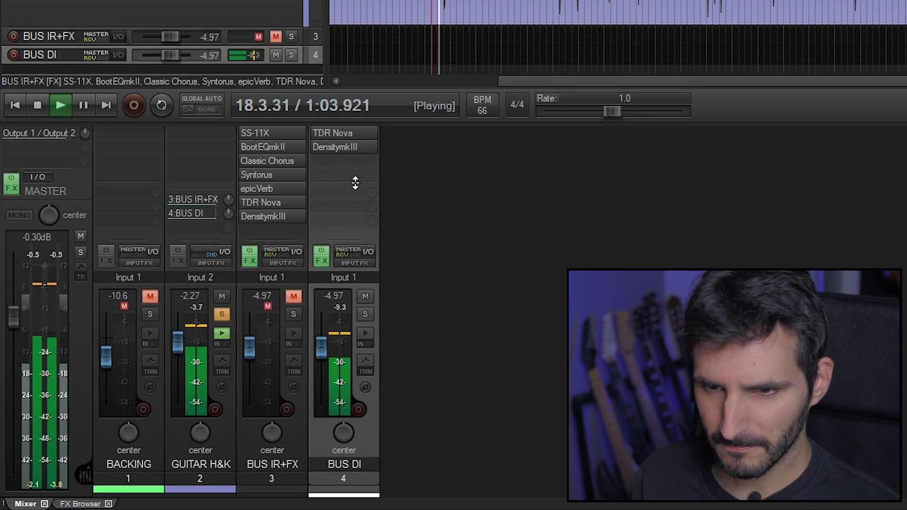
click(323, 253)
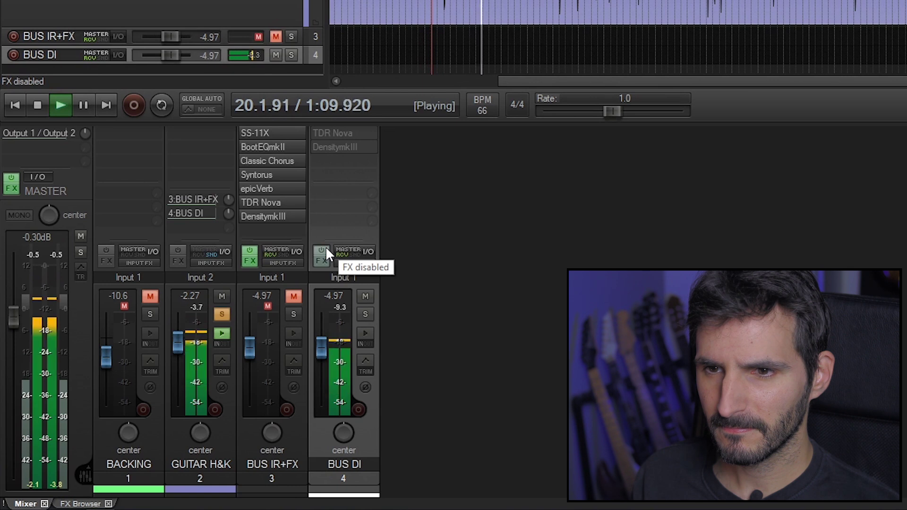
key(space)
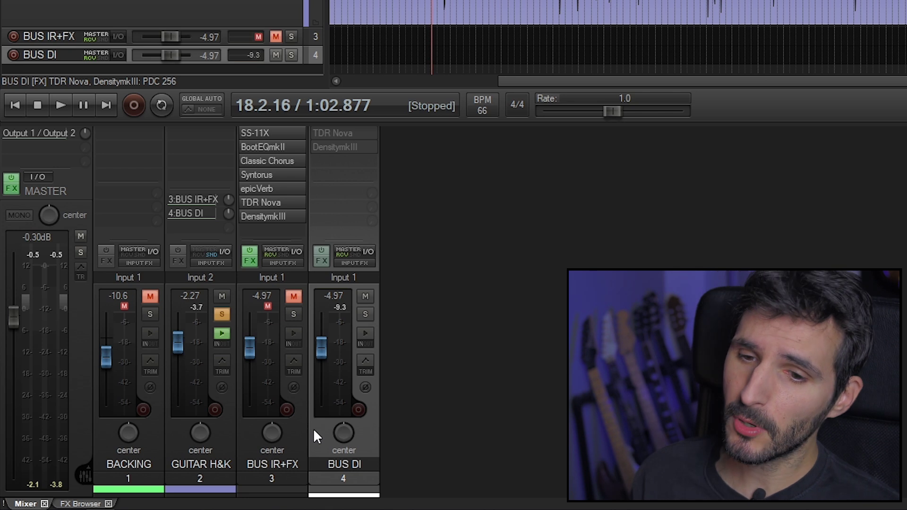
Step: Unmute and solo BUS IR+FX, take GUITAR H&K out of solo, and play the section through that bus
click(289, 439)
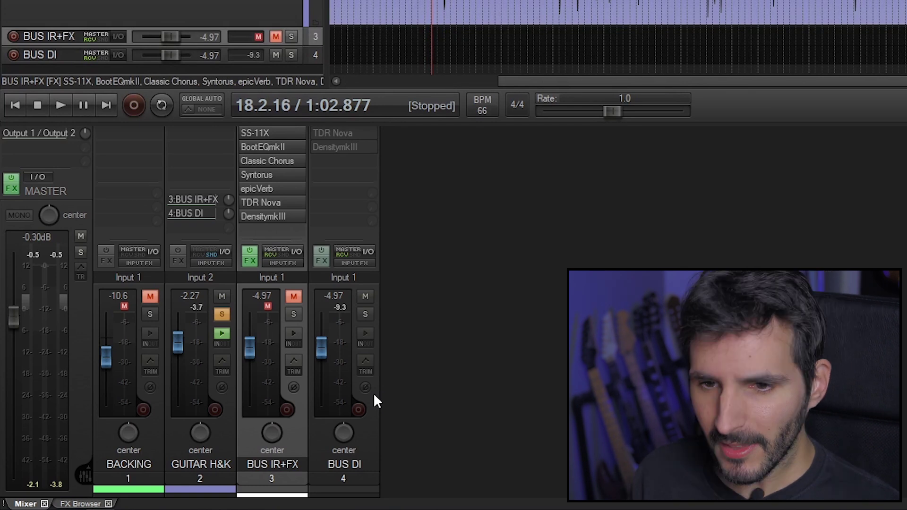
click(330, 393)
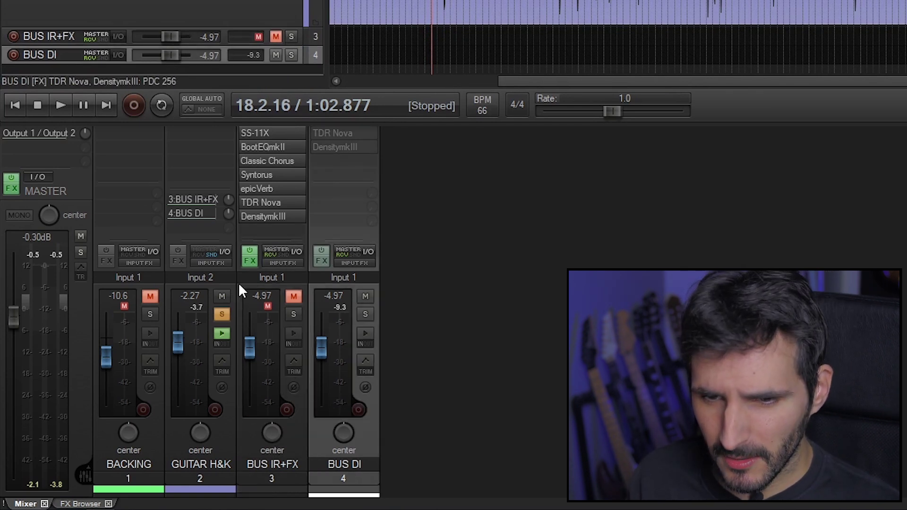
click(199, 232)
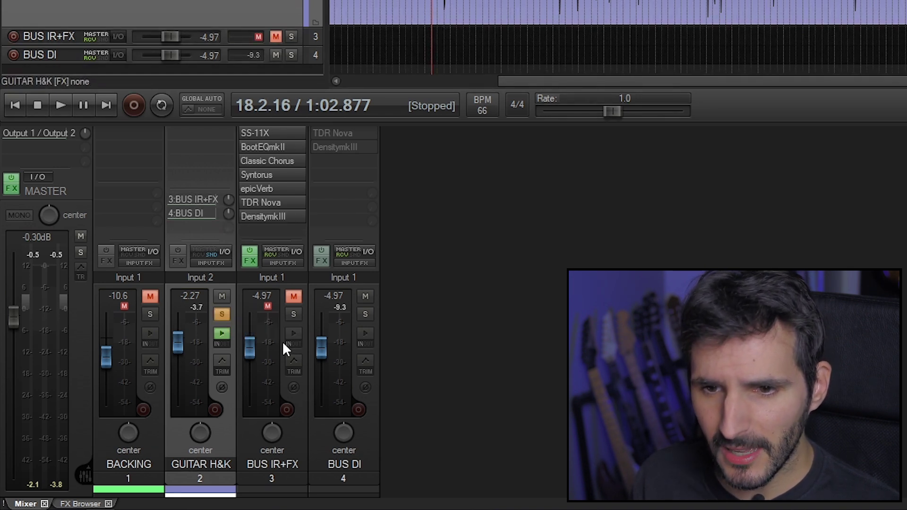
click(293, 296)
click(293, 314)
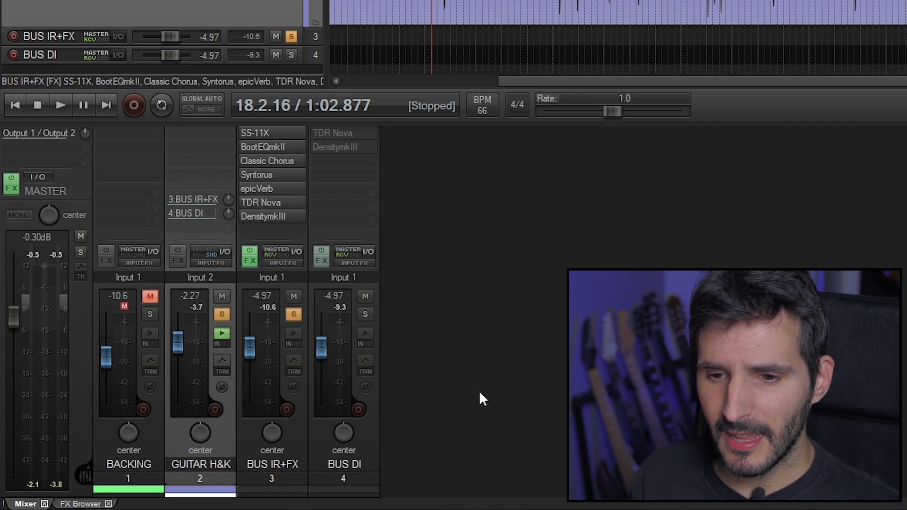
click(269, 480)
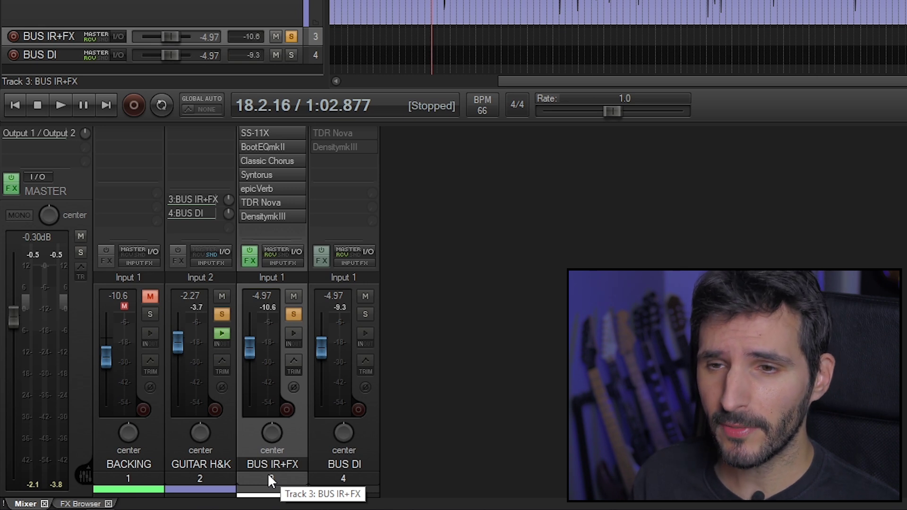
click(208, 359)
key(space)
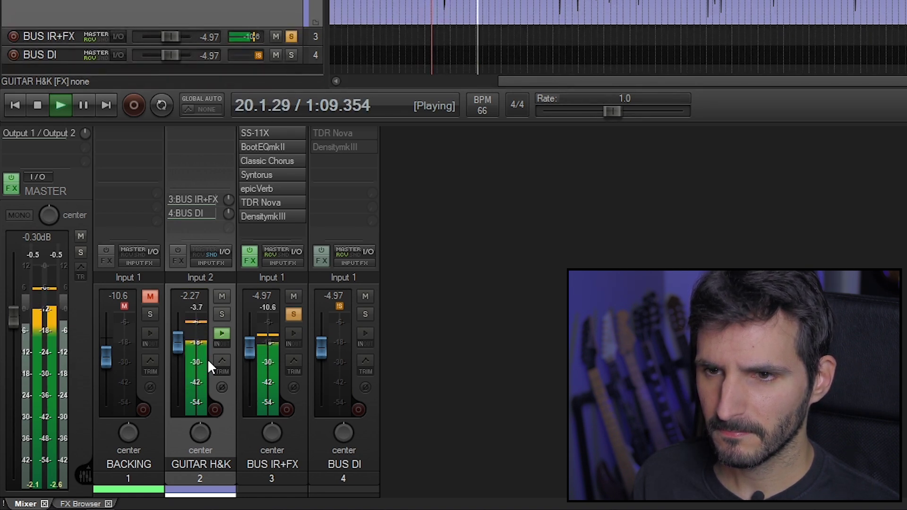
key(space)
Step: Swap the solo from BUS IR+FX to BUS DI, re-enable the BUS DI effects chain, and play the section
click(294, 314)
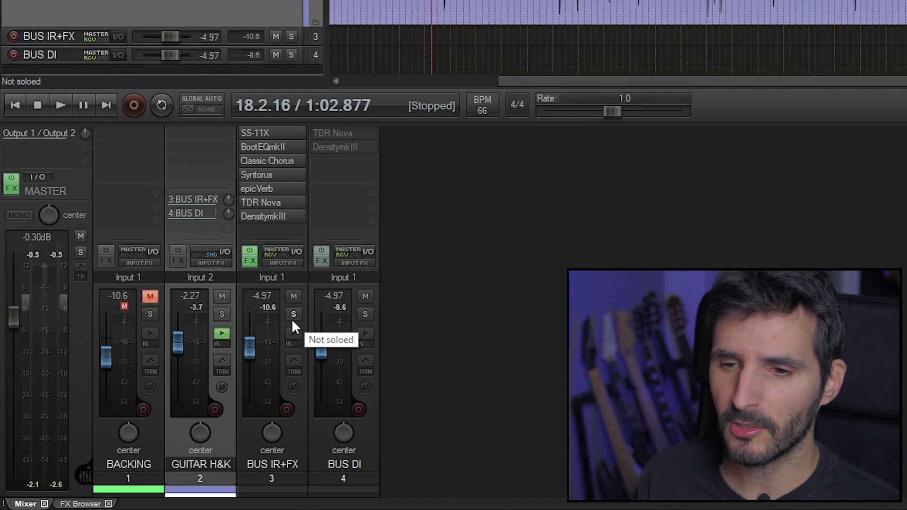
click(365, 315)
click(321, 258)
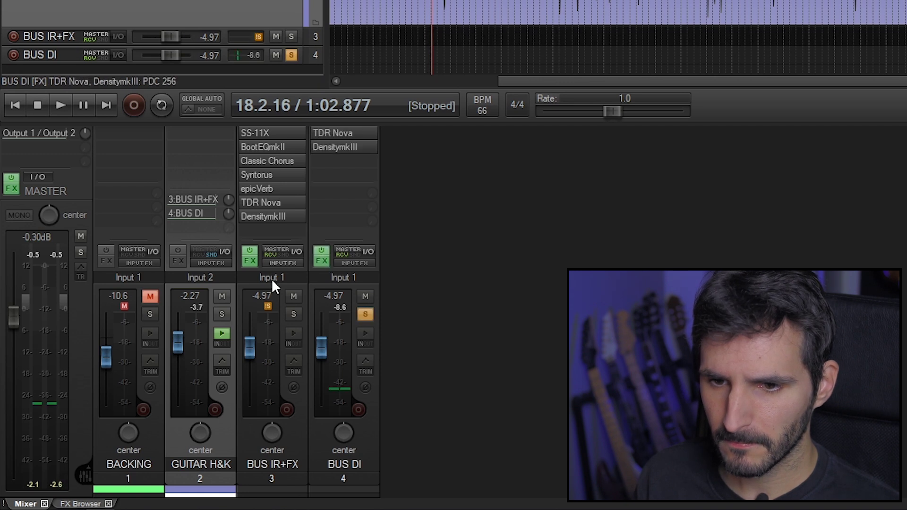
key(space)
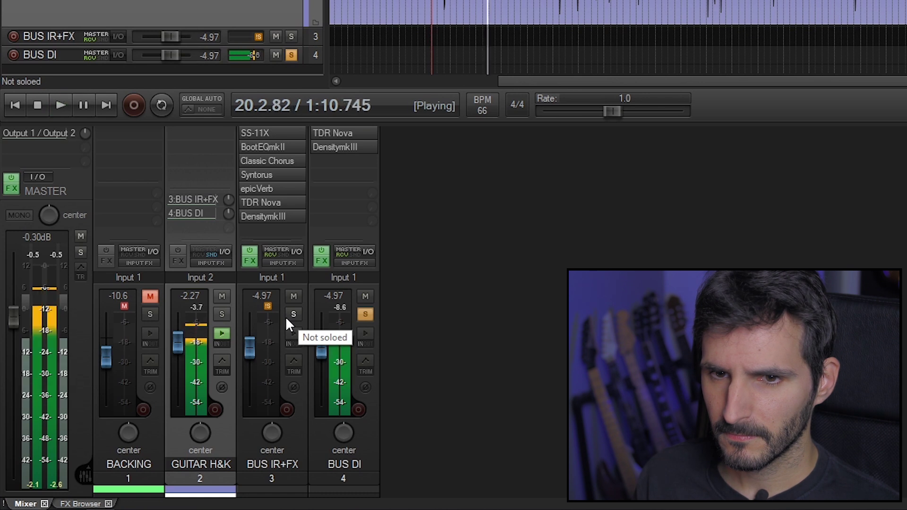
key(space)
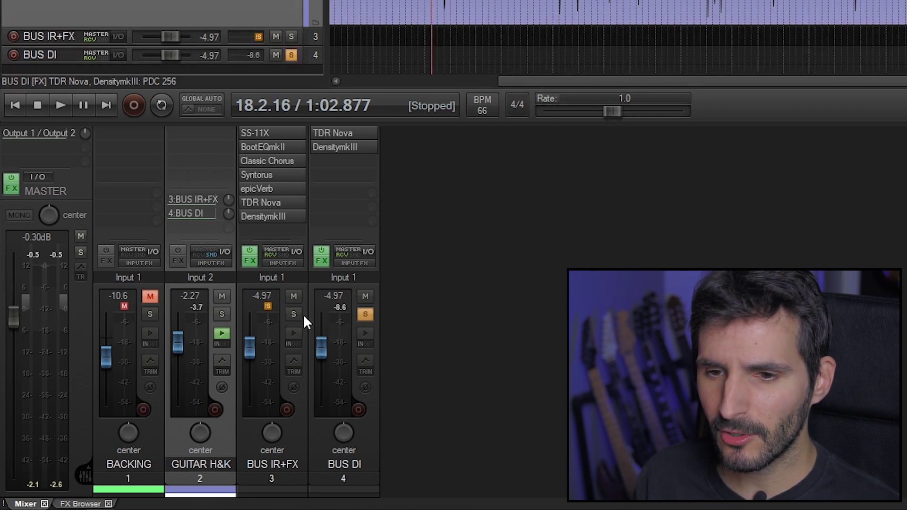
Step: Add BUS IR+FX to the solo alongside BUS DI and play both buses blended together
click(293, 314)
key(space)
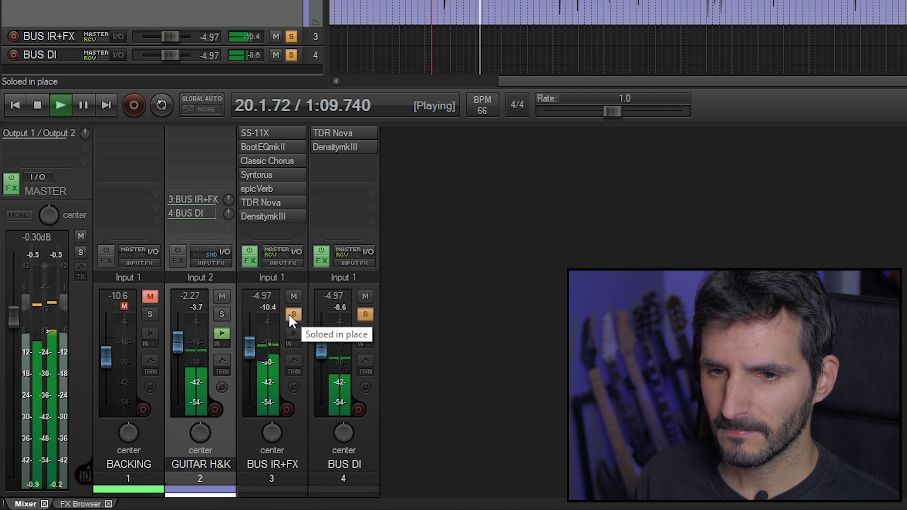
key(space)
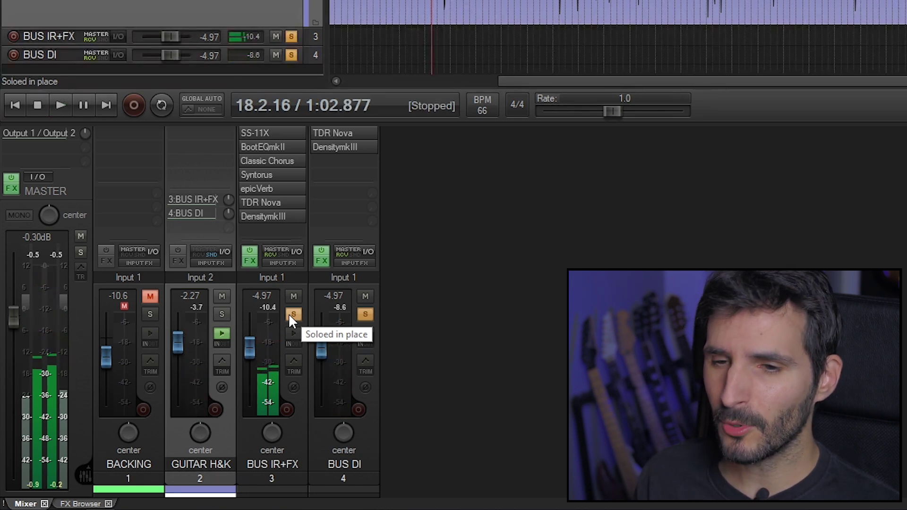
Step: Compare the buses during playback by toggling the solo of BUS DI and of BUS IR+FX off and on
click(367, 314)
key(space)
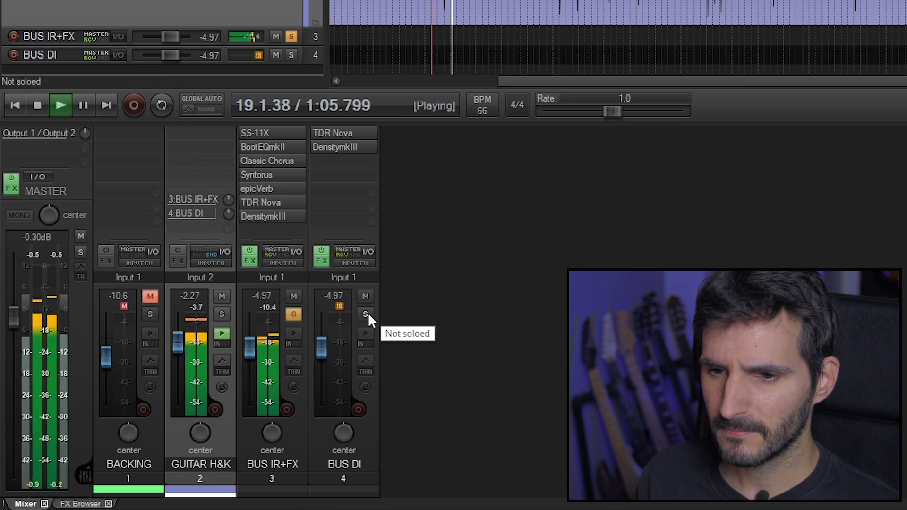
click(368, 314)
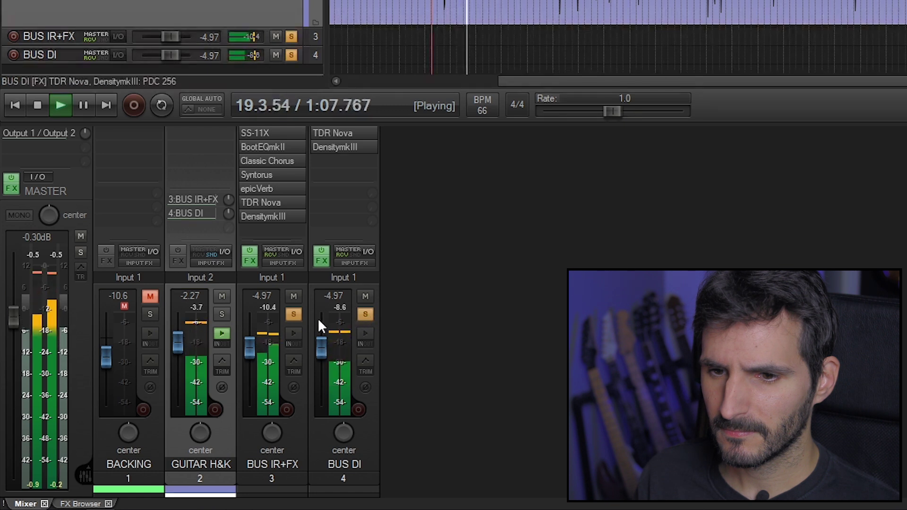
click(293, 316)
click(292, 316)
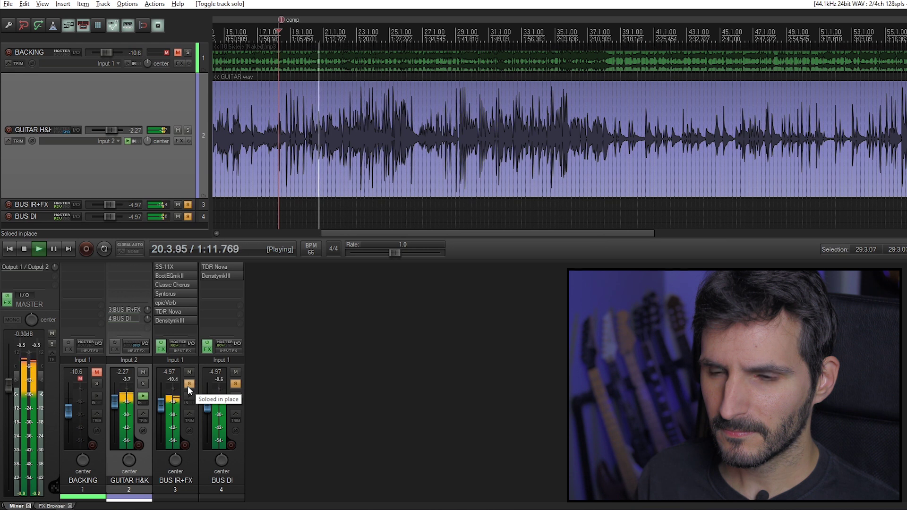
key(space)
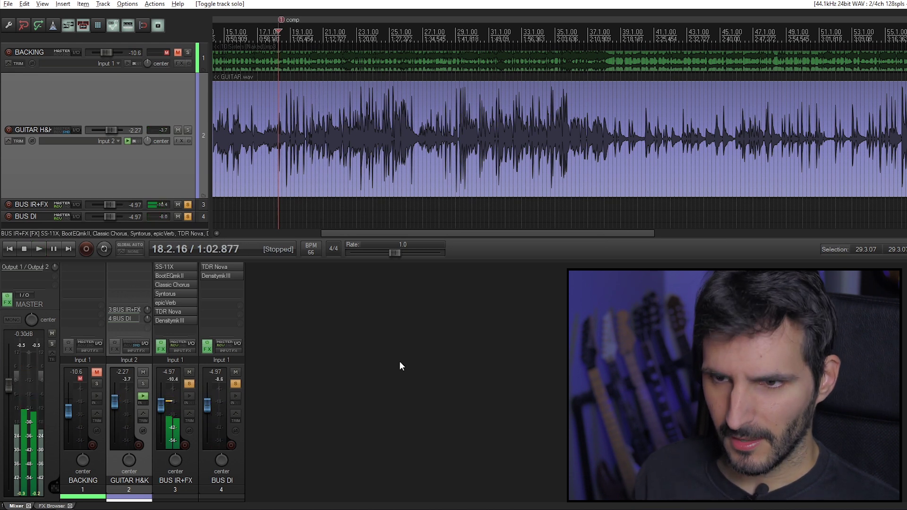
Step: Open the SS-11X plug-in on the BUS IR+FX track and look through its cabinet IR choices without changing the selection
click(193, 464)
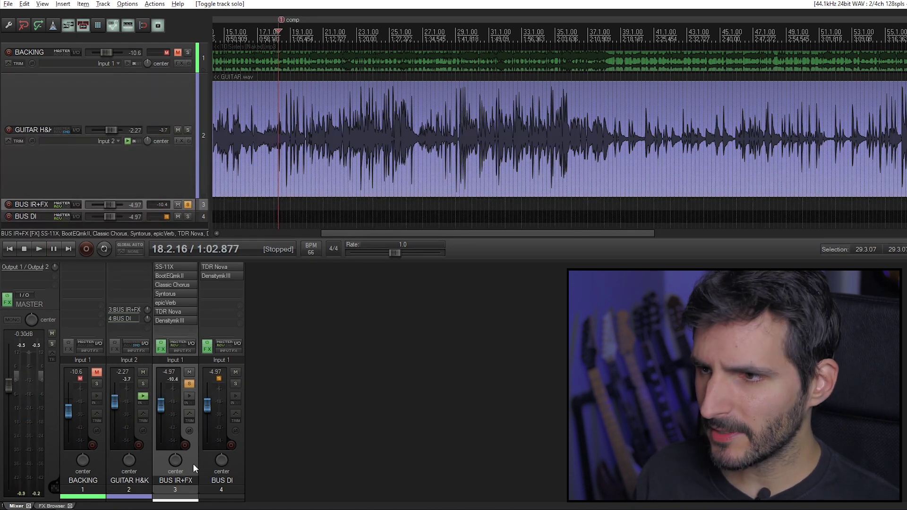
click(186, 269)
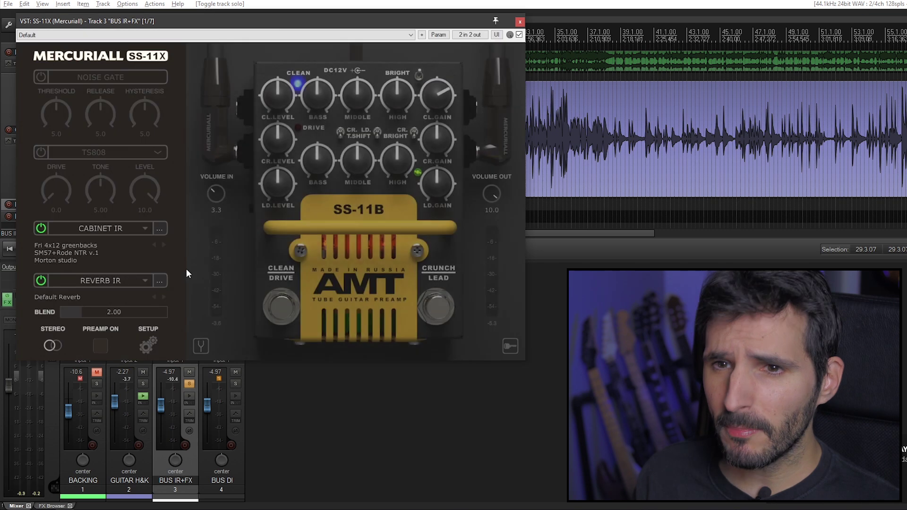
drag(245, 22, 378, 79)
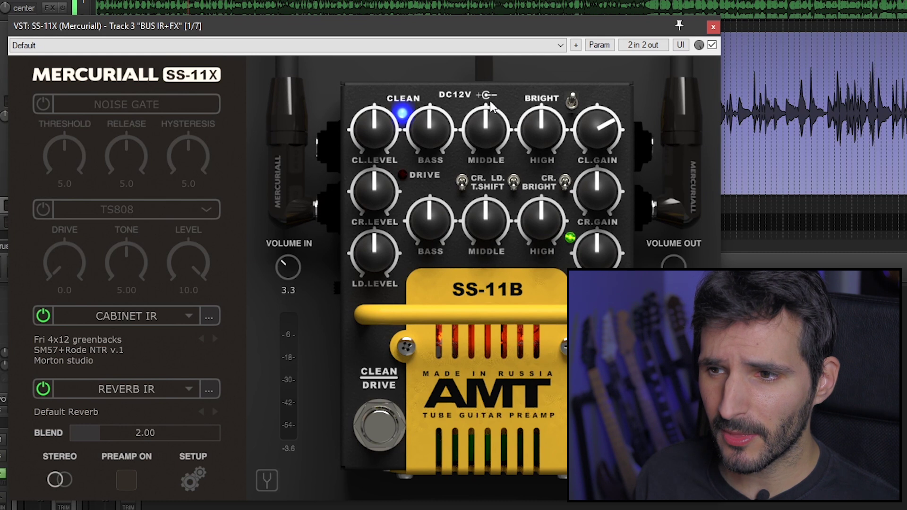
click(116, 316)
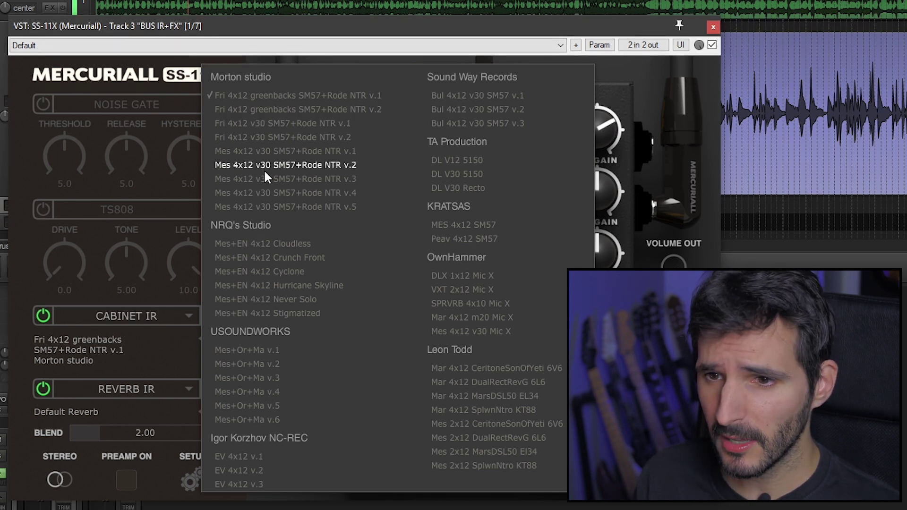
key(Escape)
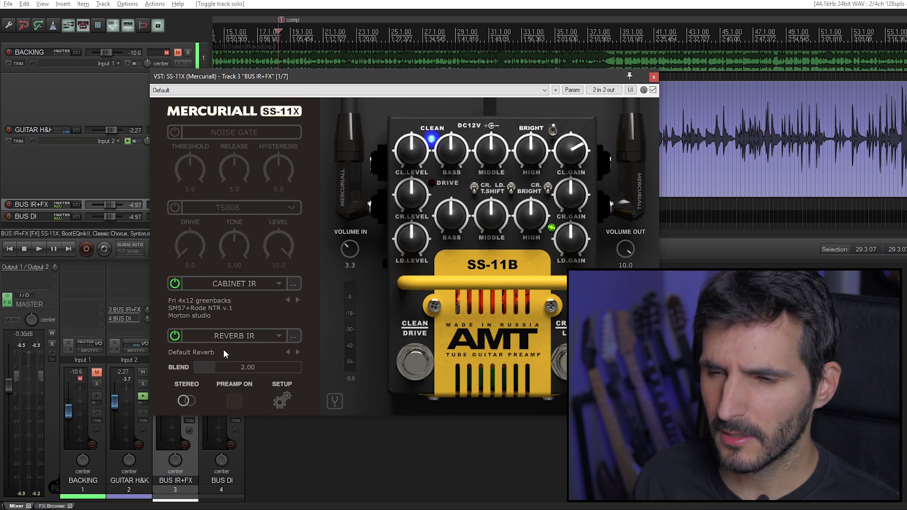
Step: Mute BUS DI, play BUS IR+FX with only the SS-11X active, and close the SS-11X window
click(237, 372)
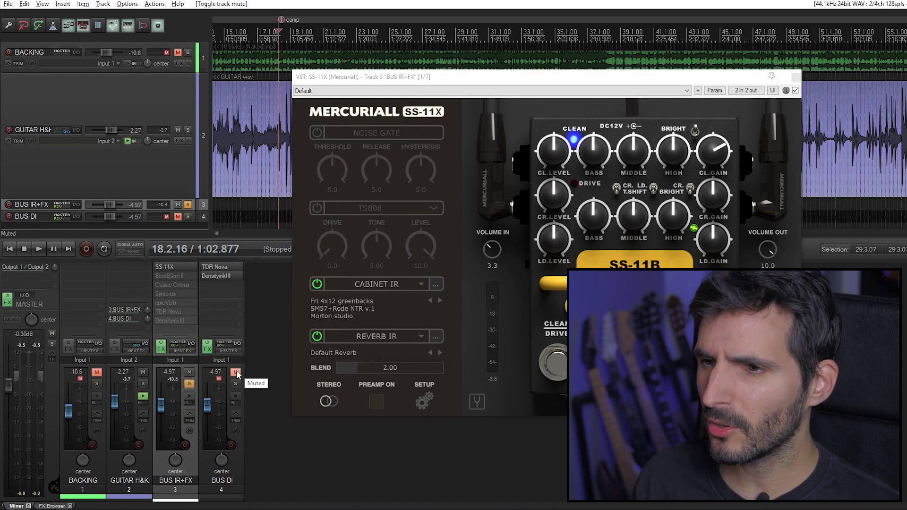
key(space)
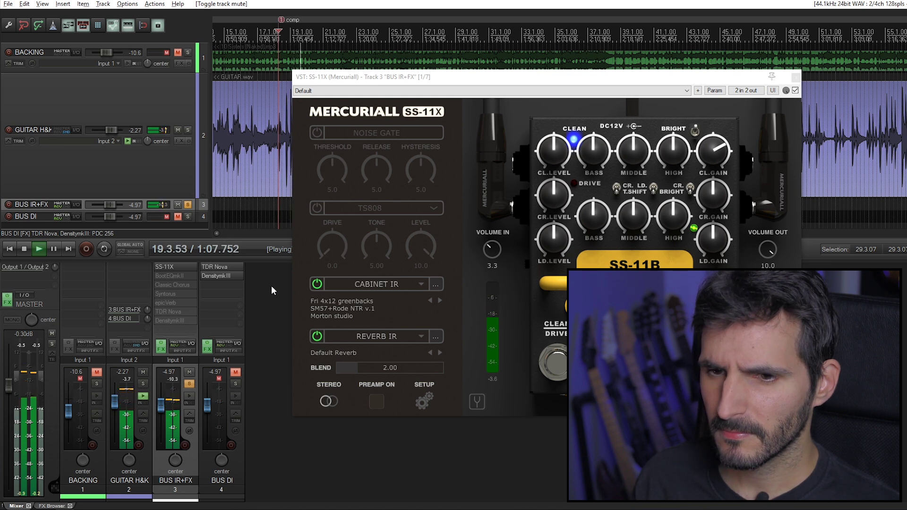
key(space)
key(Escape)
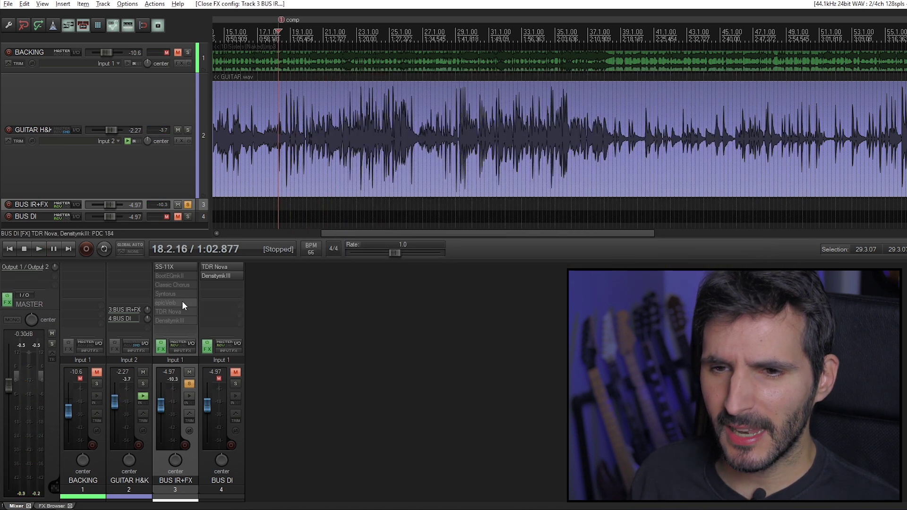
Step: Enable BootEQmkII on BUS IR+FX and open its interface, moving it clear of the guitar waveform
shift+click(183, 274)
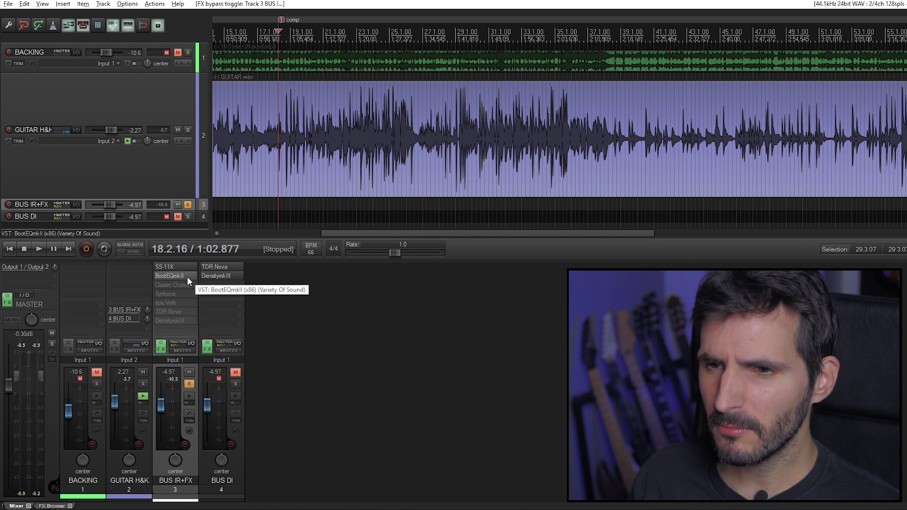
click(187, 277)
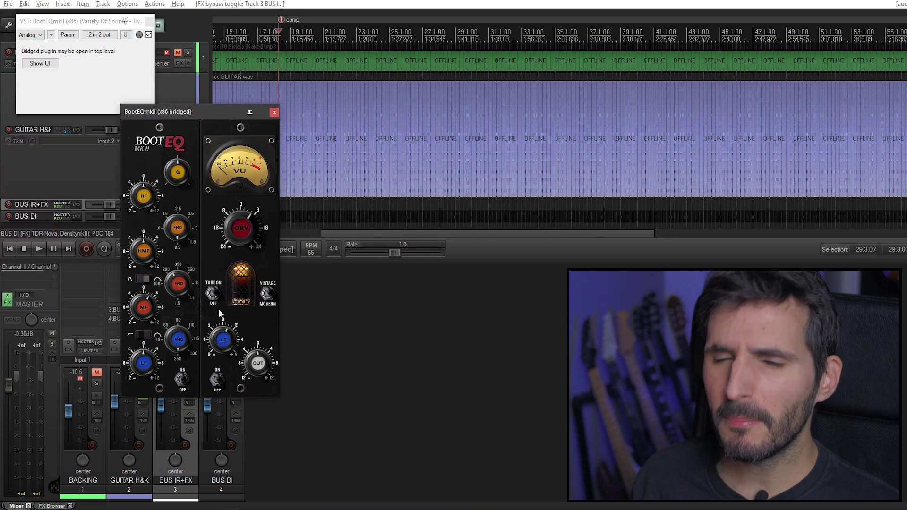
drag(211, 113, 144, 123)
scroll(279, 170, down, 4)
click(125, 20)
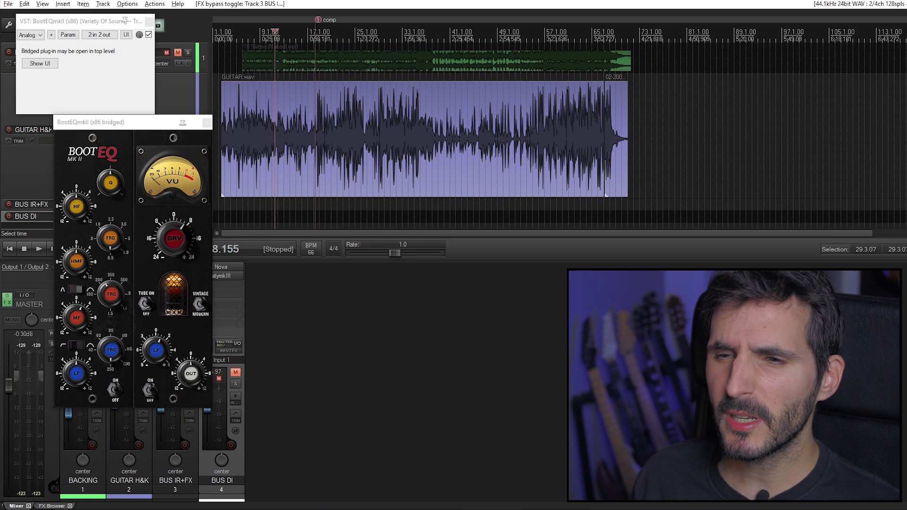
Step: Compare the guitar during playback with BootEQmkII bypassed and re-enabled, and close its interface
key(space)
key(plus)
key(plus)
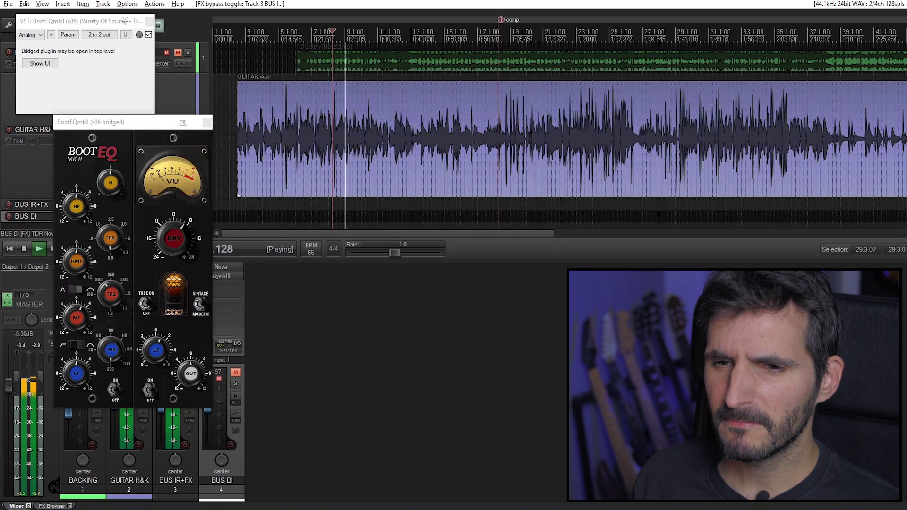
drag(154, 129, 273, 49)
shift+click(164, 279)
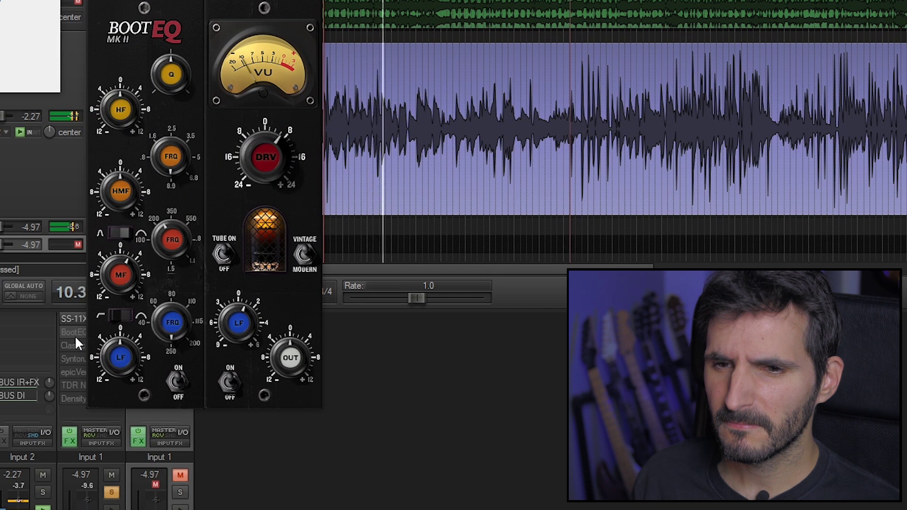
shift+click(74, 335)
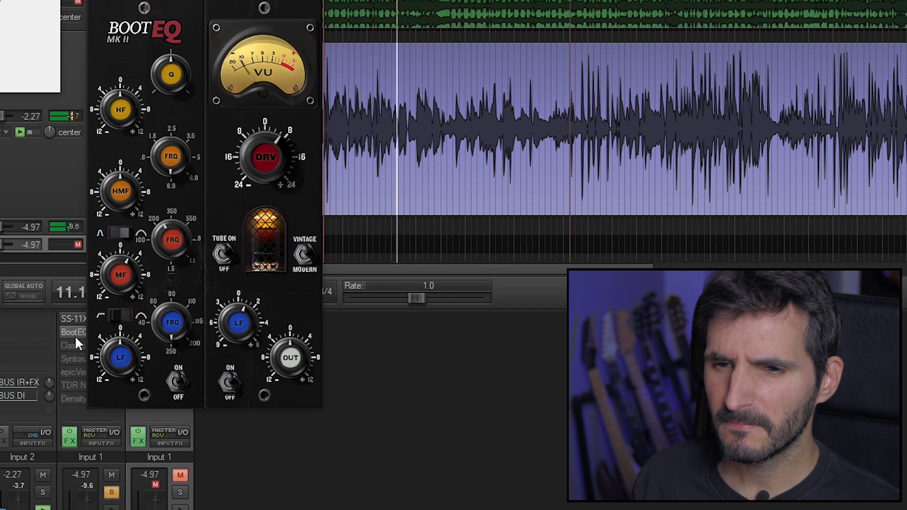
key(space)
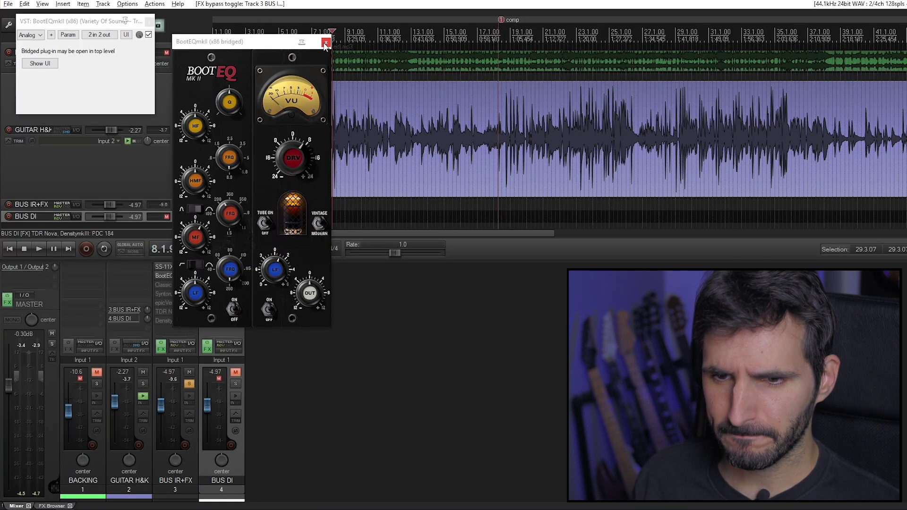
click(326, 43)
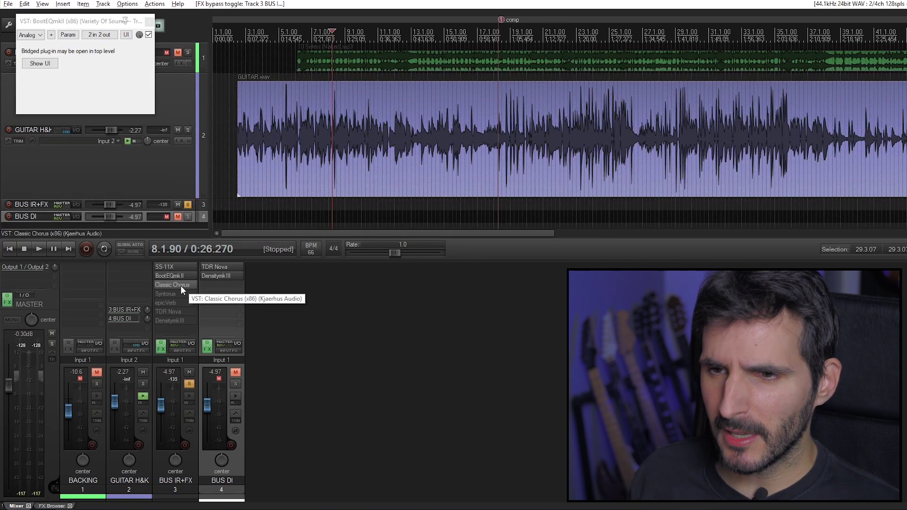
Step: Review the Classic Chorus settings on BUS IR+FX and play the guitar from measure 6 with the chorus active
click(180, 285)
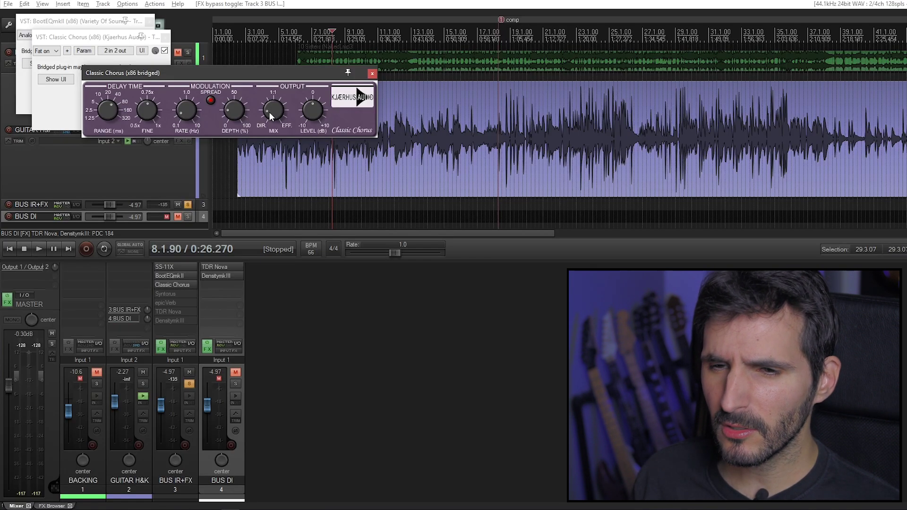
key(Escape)
key(space)
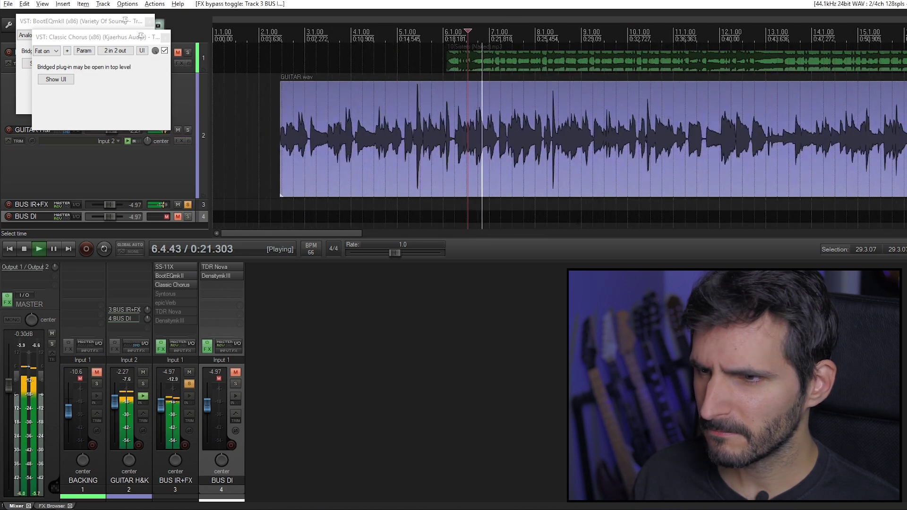
Step: Compare playback with Classic Chorus bypassed and re-enabled, and close the Classic Chorus and BootEQmkII windows
shift+click(183, 287)
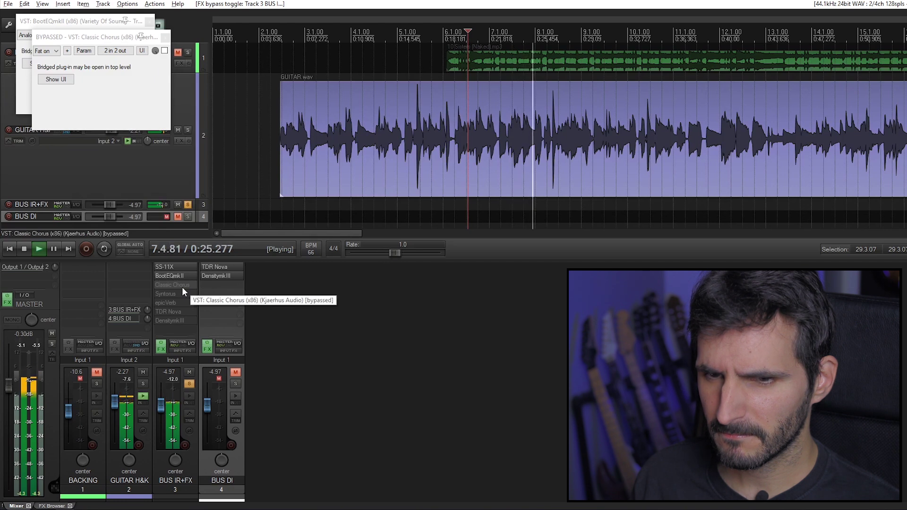
shift+click(182, 287)
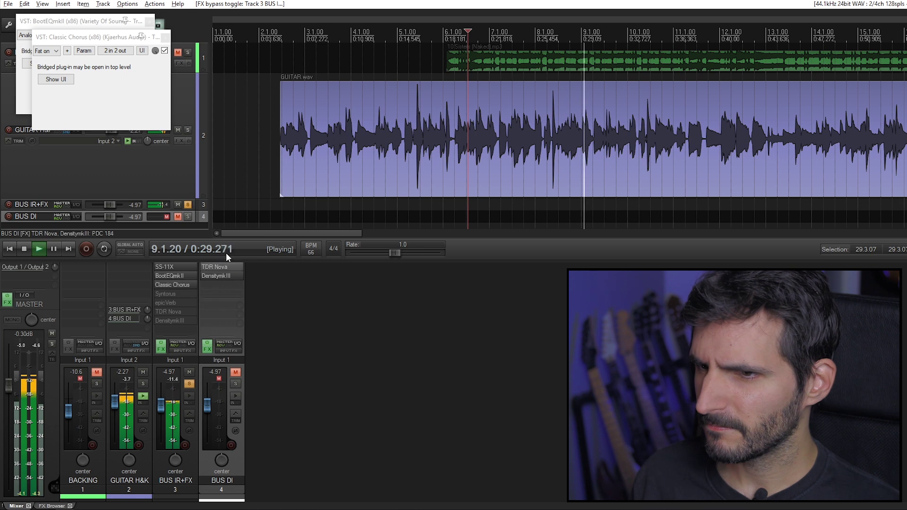
key(space)
key(minus)
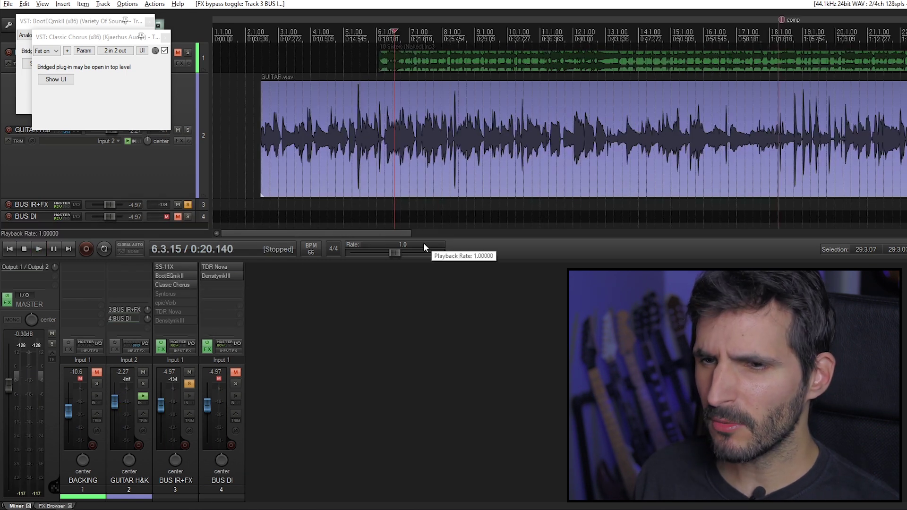
click(180, 282)
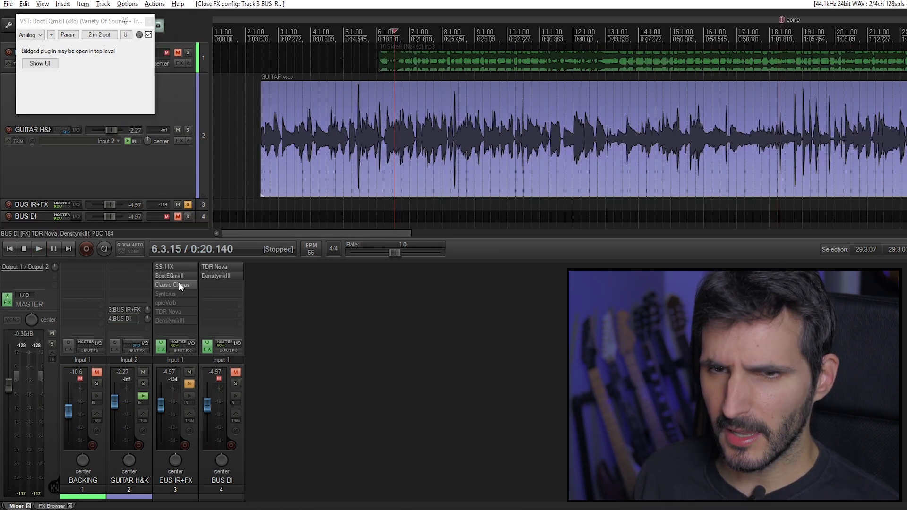
click(148, 22)
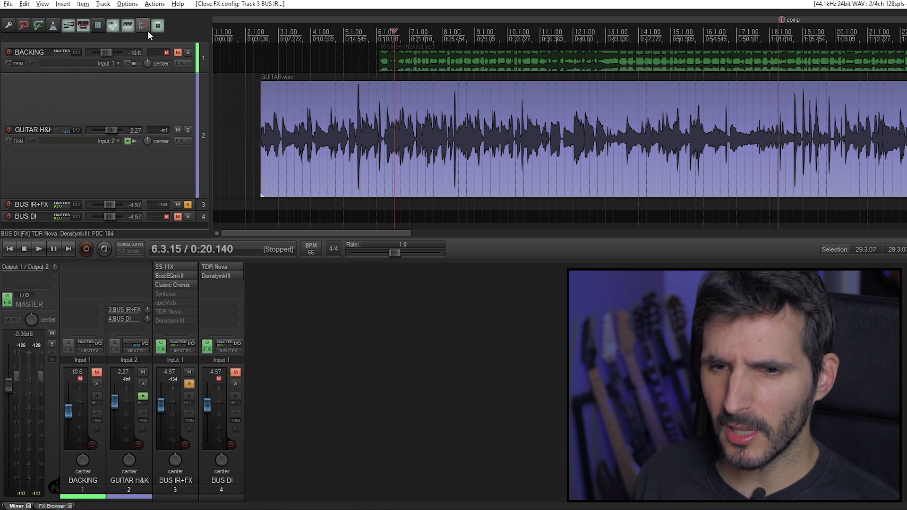
Step: Enable Syntorus on BUS IR+FX and open its interface while playing the guitar through it
ctrl+click(178, 292)
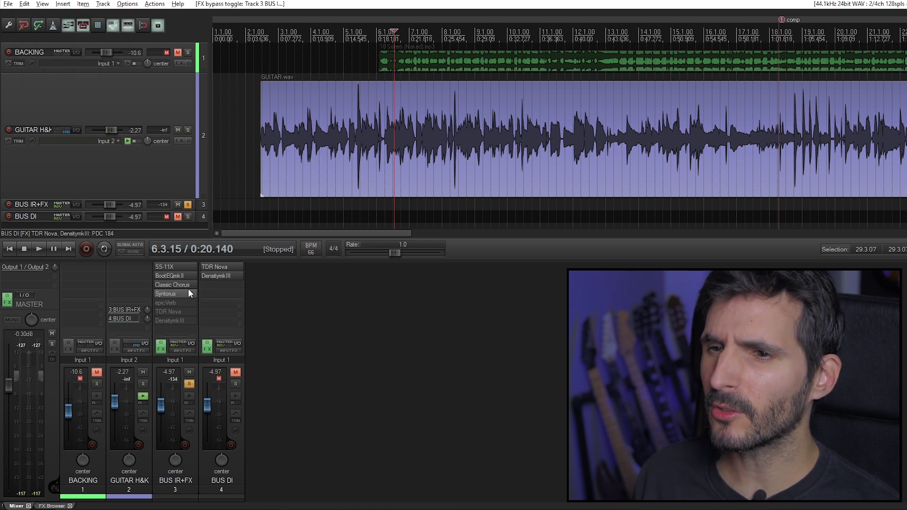
key(space)
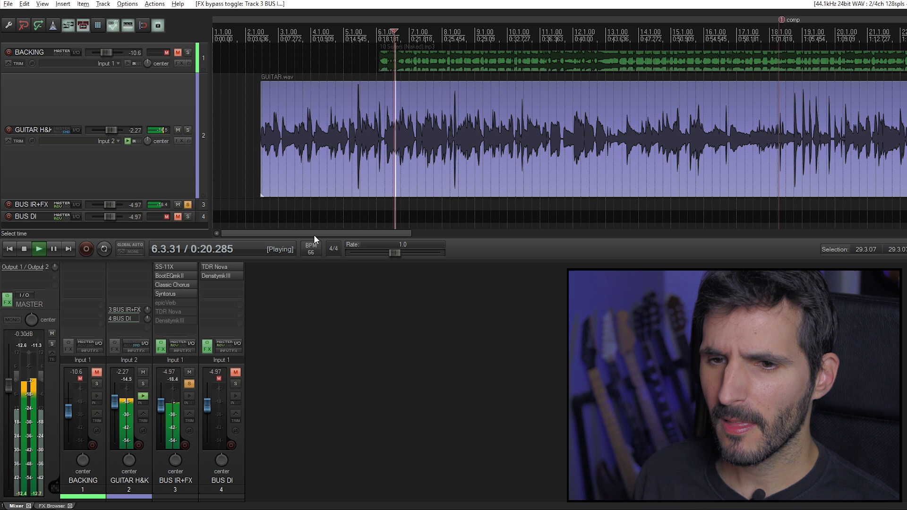
click(169, 294)
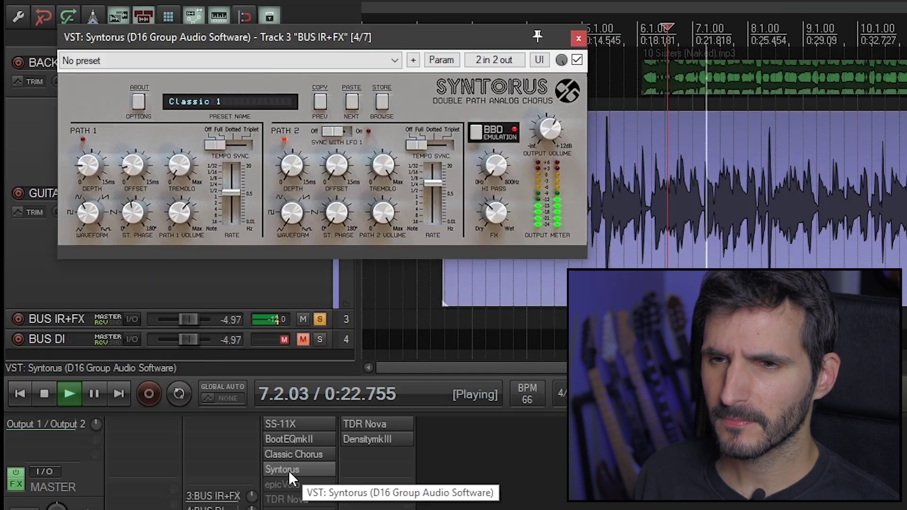
key(space)
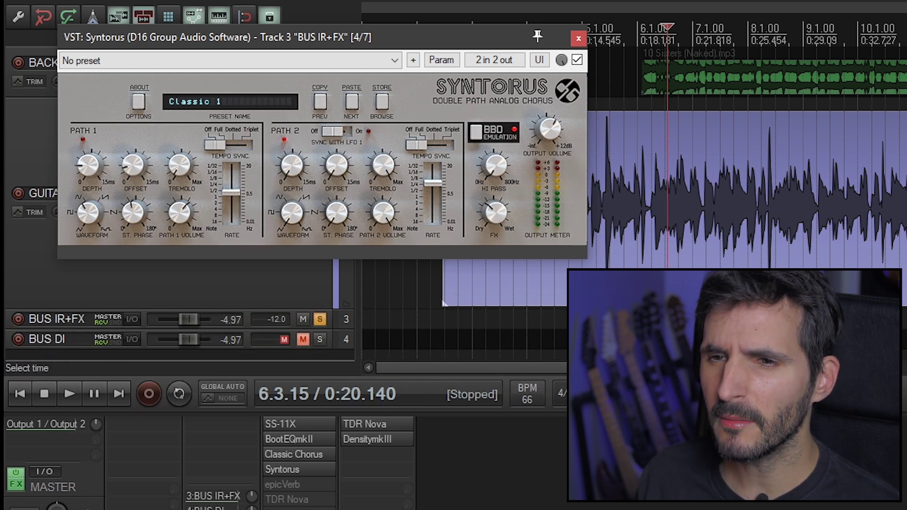
Step: Play a quieter guitar section and compare it with Syntorus bypassed and re-enabled
key(space)
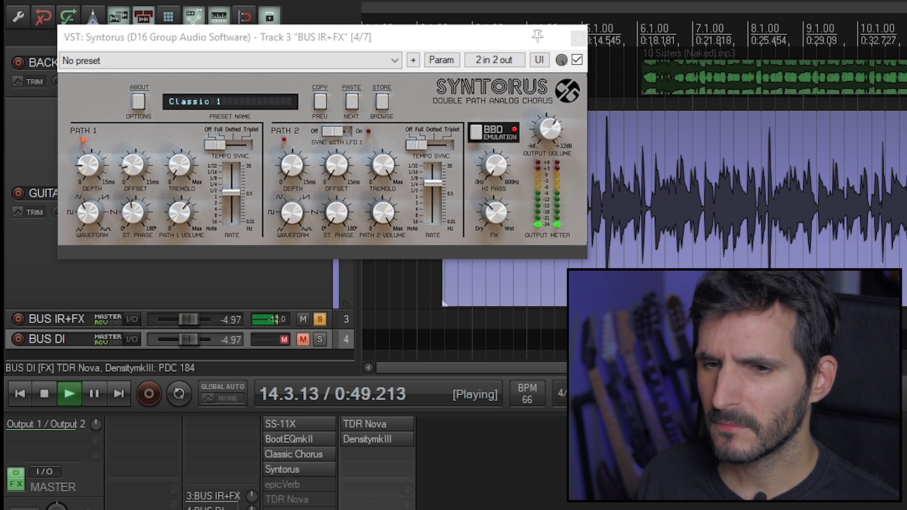
shift+click(301, 469)
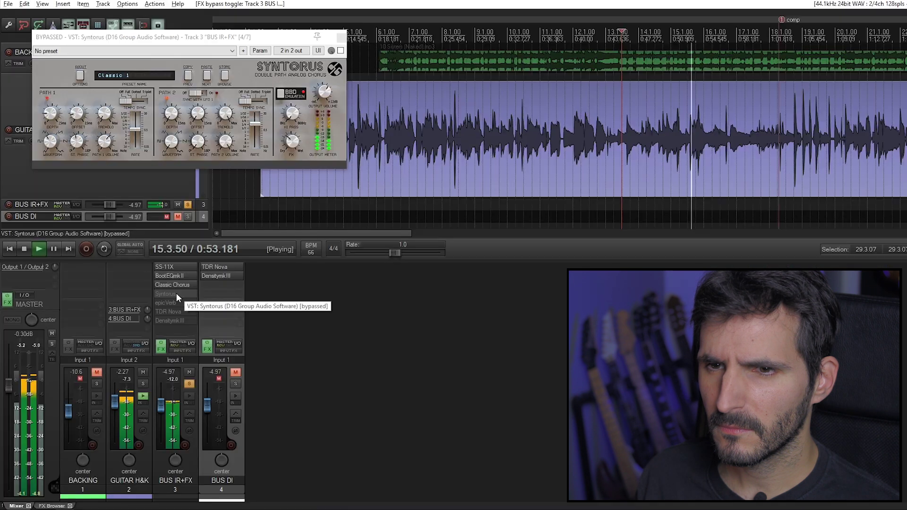
shift+click(301, 469)
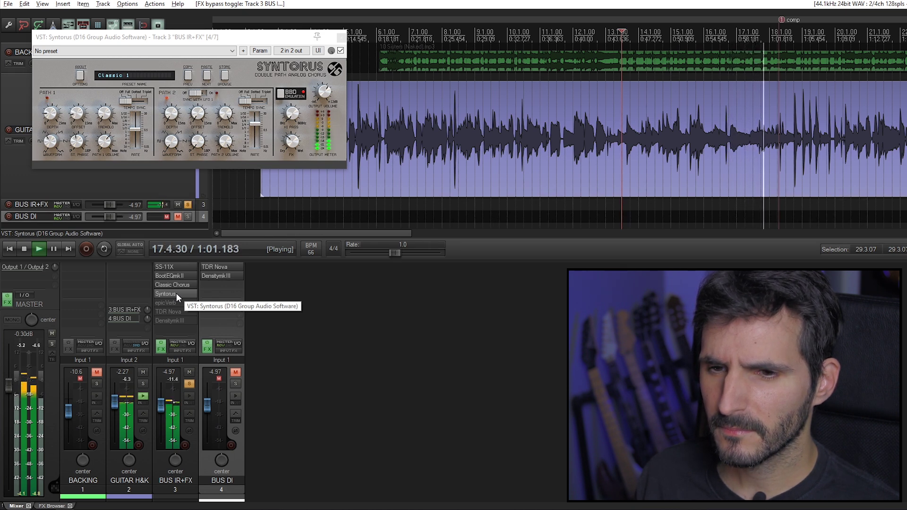
key(space)
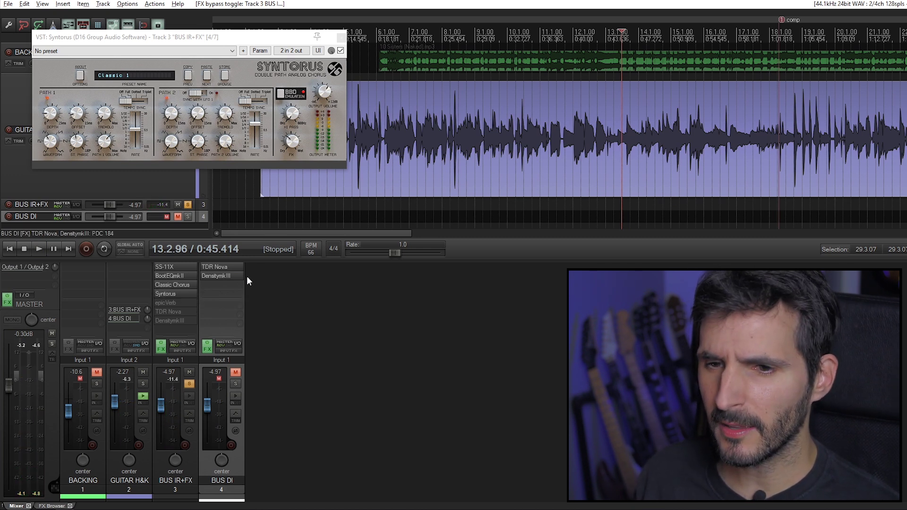
Step: Compare playback with both Classic Chorus and Syntorus bypassed and with both re-enabled
shift+click(179, 292)
shift+click(178, 286)
key(space)
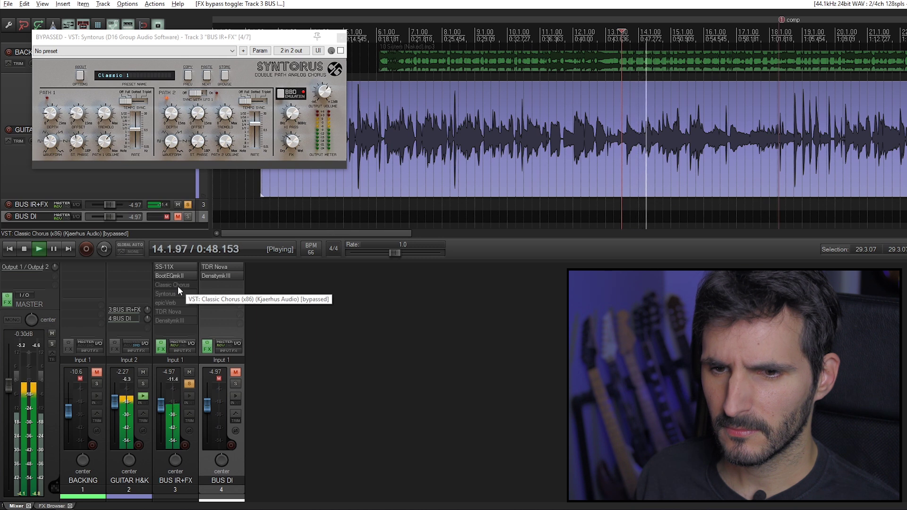
shift+click(177, 286)
shift+click(177, 293)
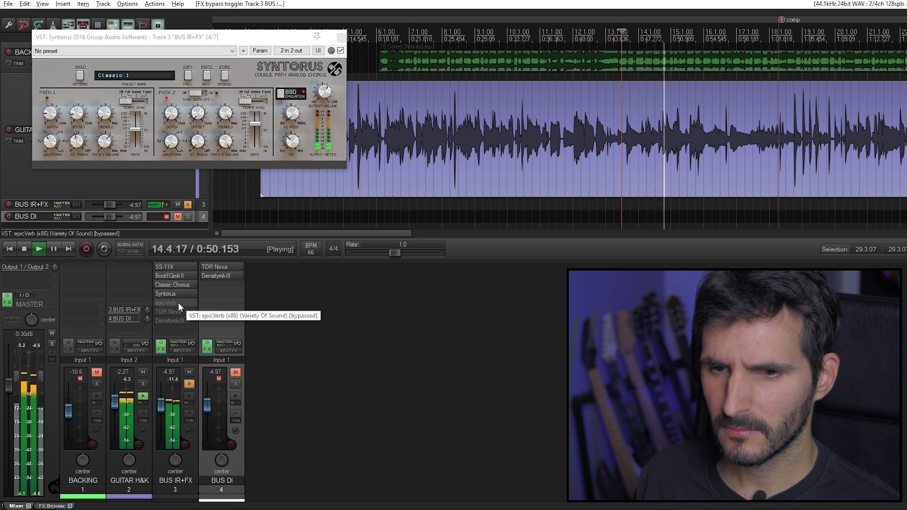
key(space)
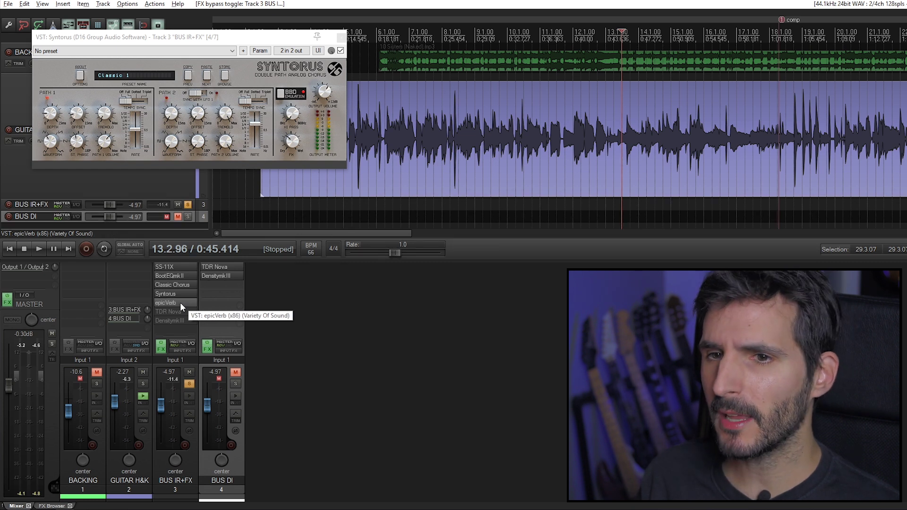
Step: Open epicVerb on BUS IR+FX to review its reverb settings, and play the guitar with it active
click(180, 302)
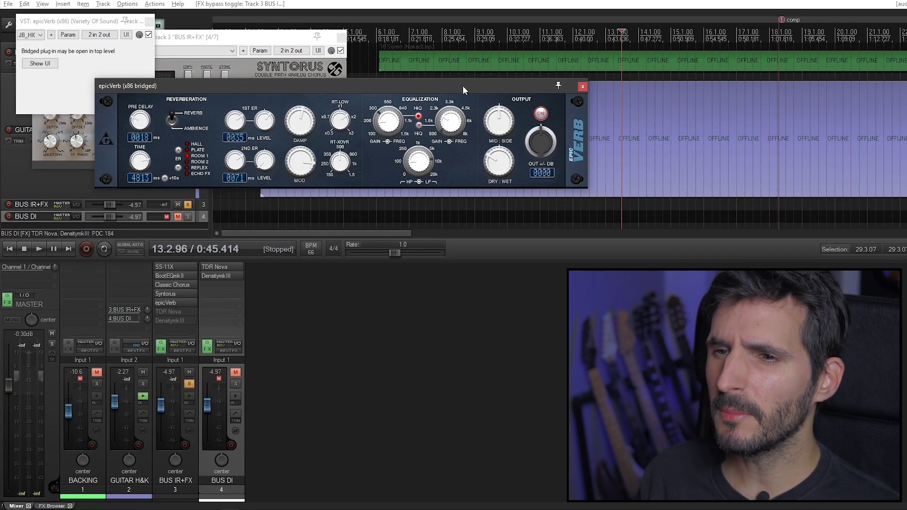
drag(463, 86, 411, 122)
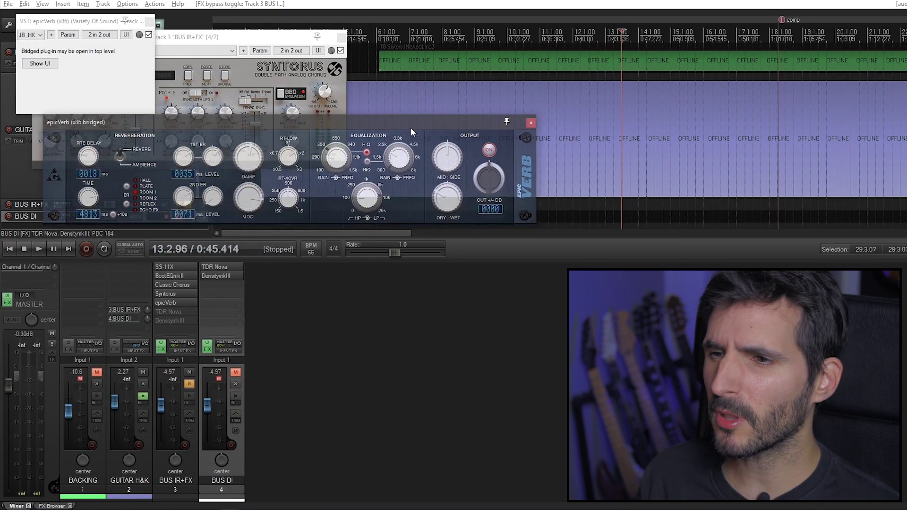
key(space)
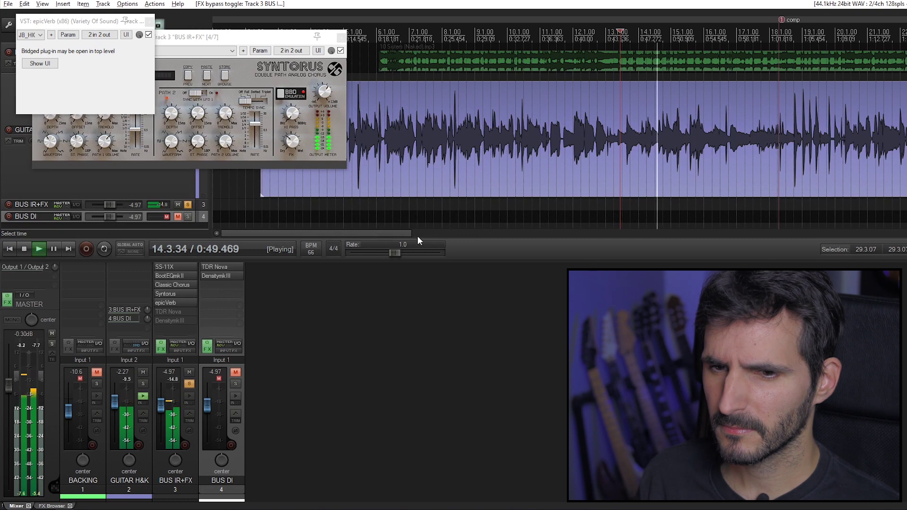
Step: Compare the guitar during playback with epicVerb bypassed and re-enabled
click(186, 300)
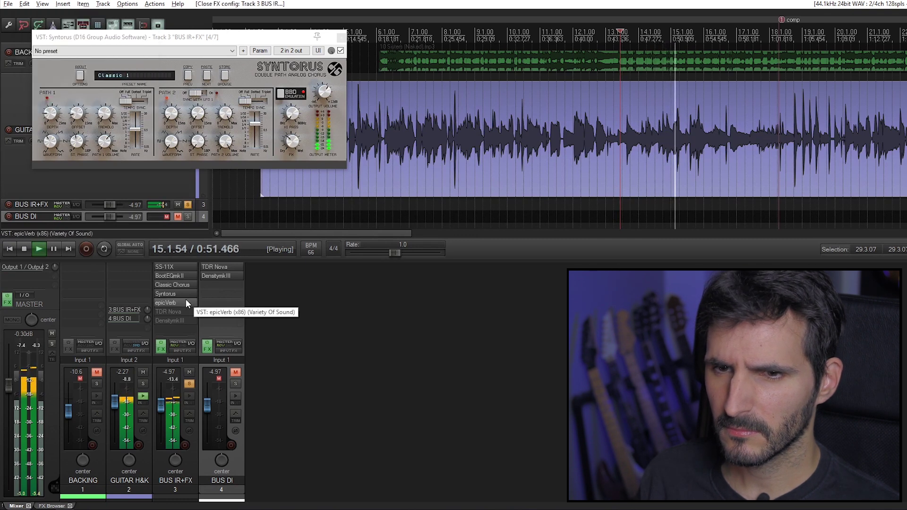
shift+click(185, 303)
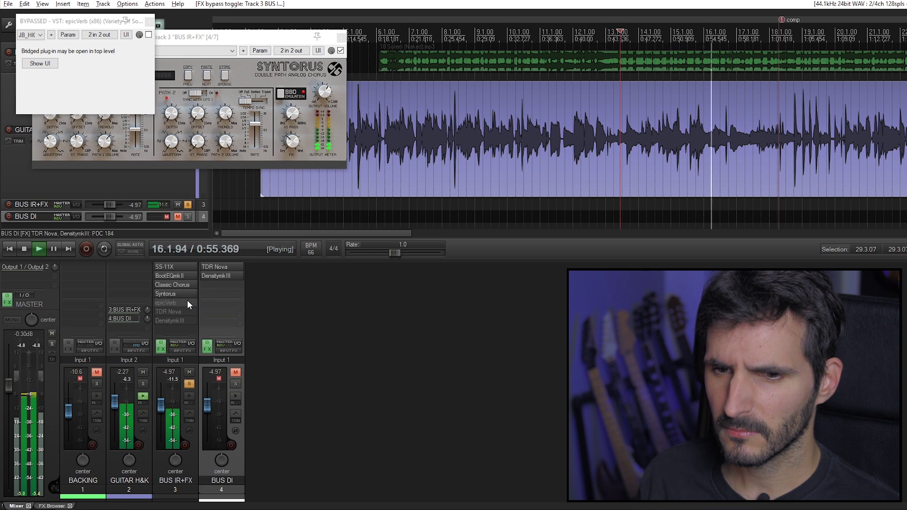
shift+click(183, 302)
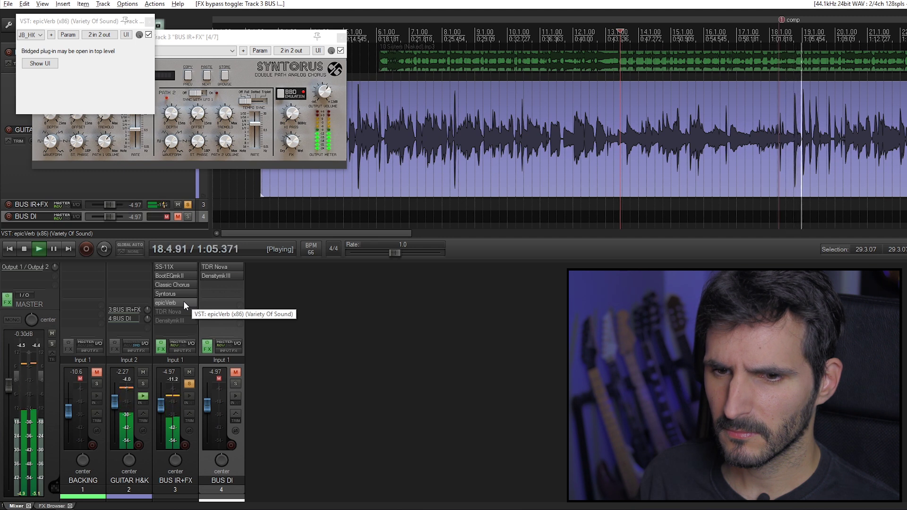
Step: Enable TDR Nova on BUS IR+FX and set its high-pass filter to 64 Hz while the guitar plays
key(space)
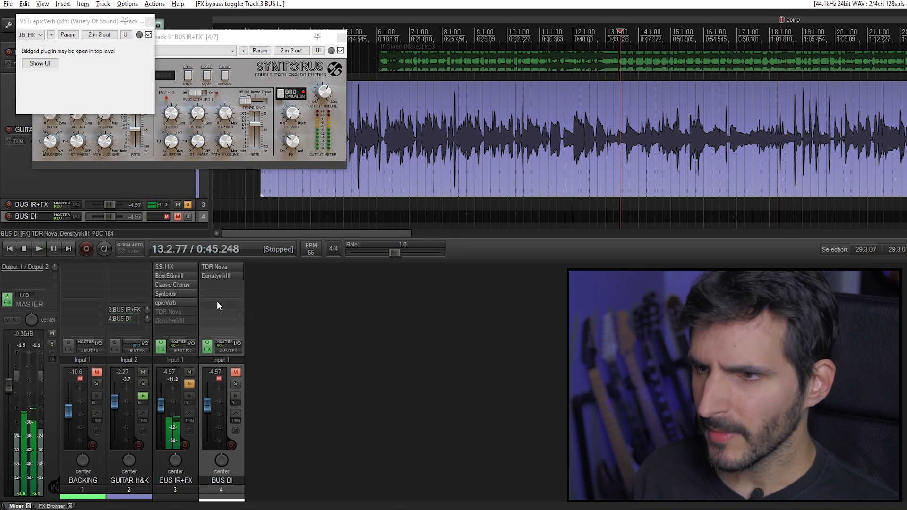
click(187, 311)
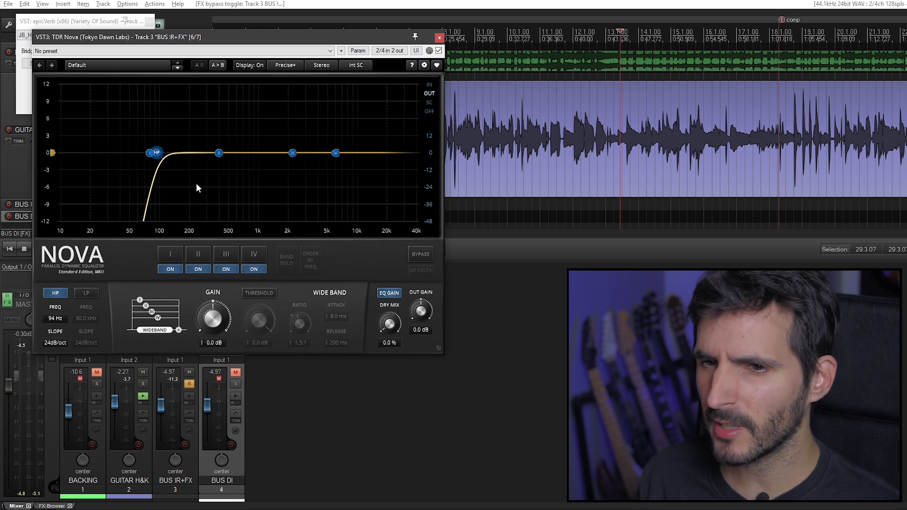
key(space)
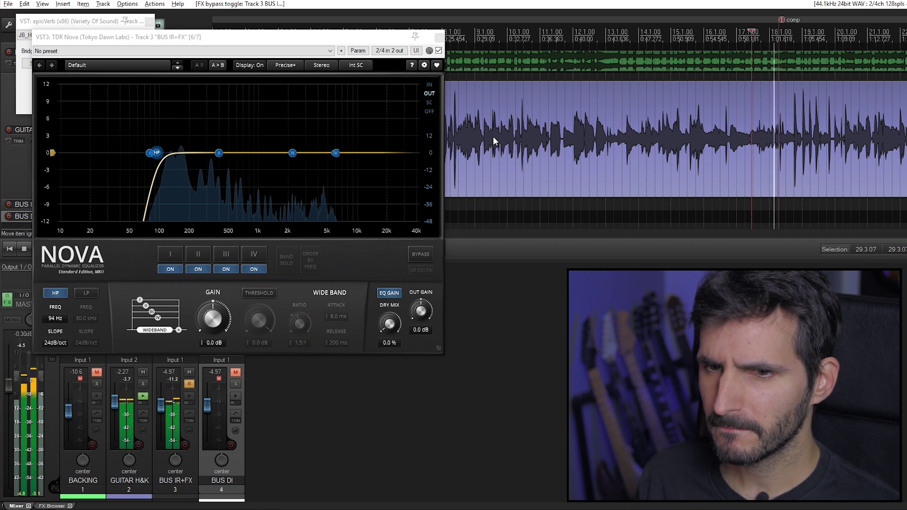
drag(158, 153, 85, 157)
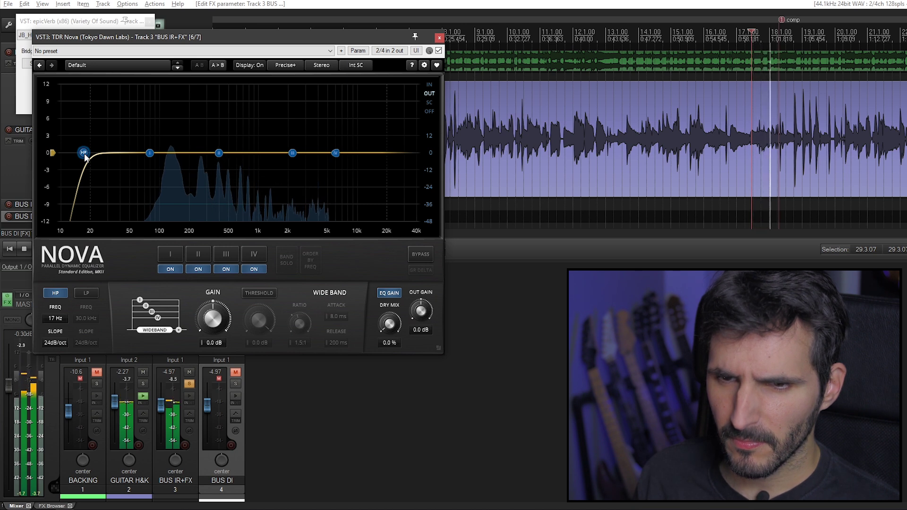
drag(84, 158, 142, 168)
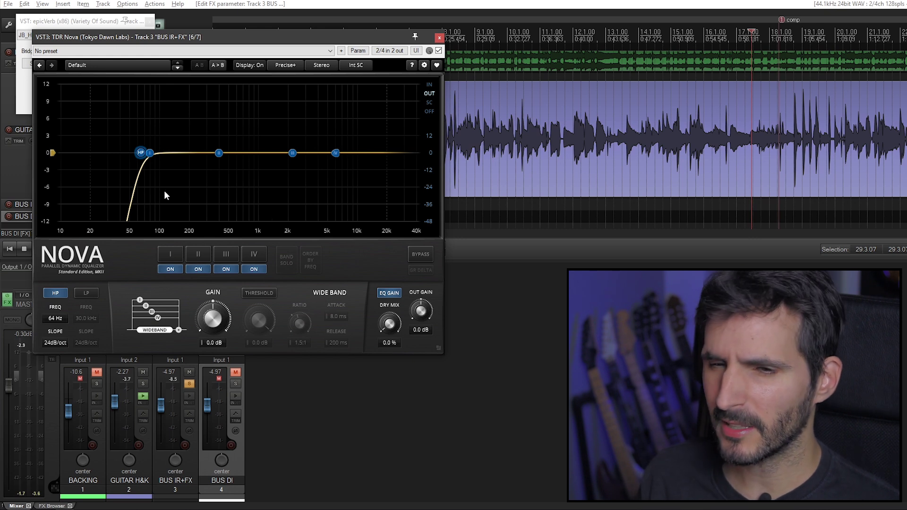
key(Escape)
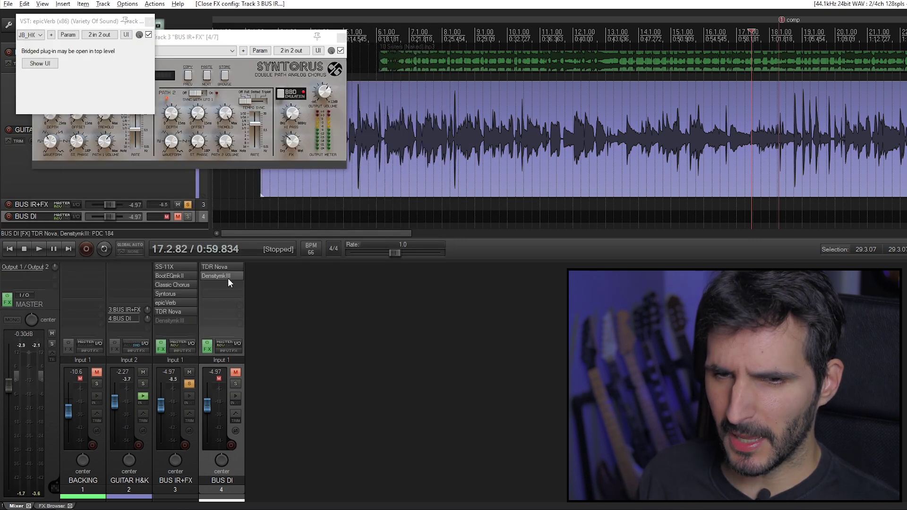
click(171, 312)
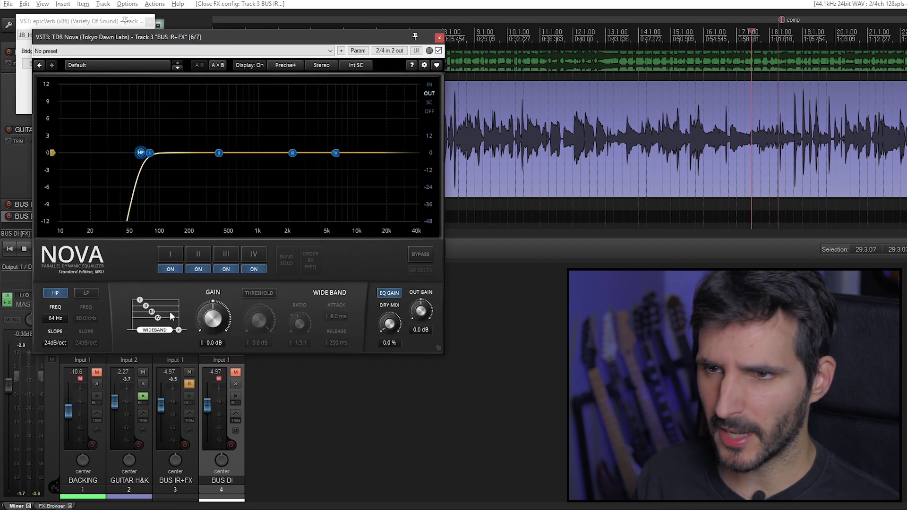
click(439, 38)
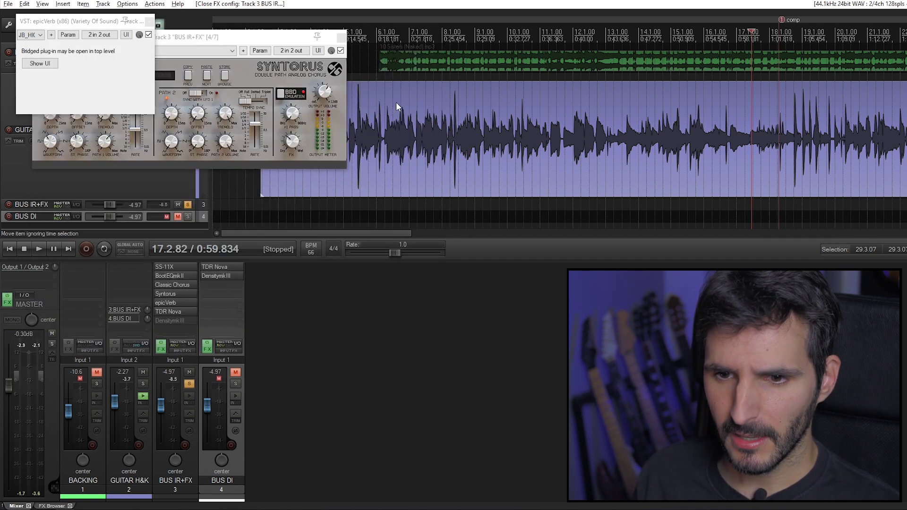
Step: Enable Densitymk III on BUS IR+FX and open its interface in the empty area below the tracks
ctrl+shift+click(184, 322)
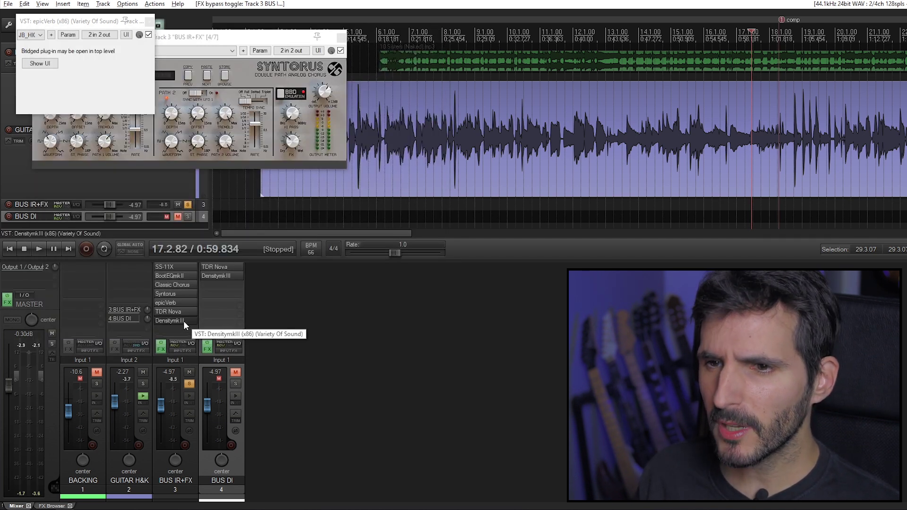
click(183, 321)
drag(324, 99, 447, 268)
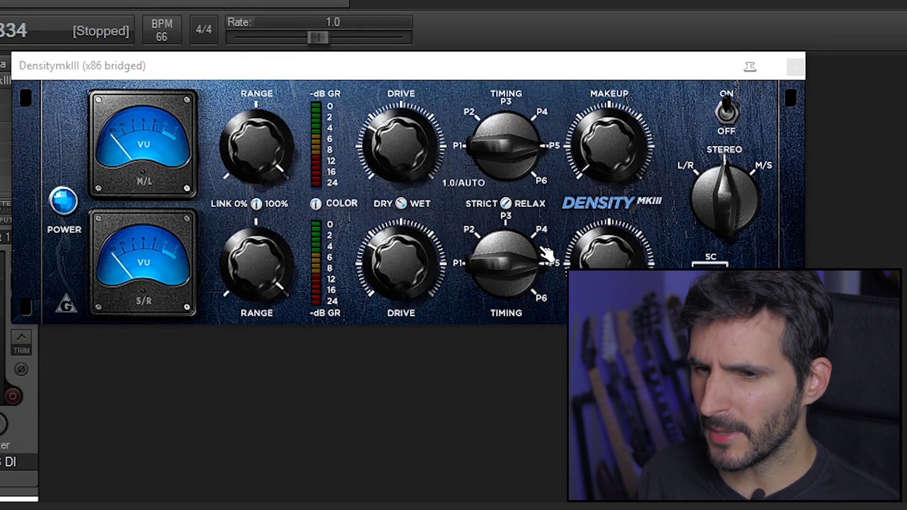
Step: Play the louder guitar peaks after bar 18 to check Densitymk III's gain reduction on BUS IR+FX
click(392, 140)
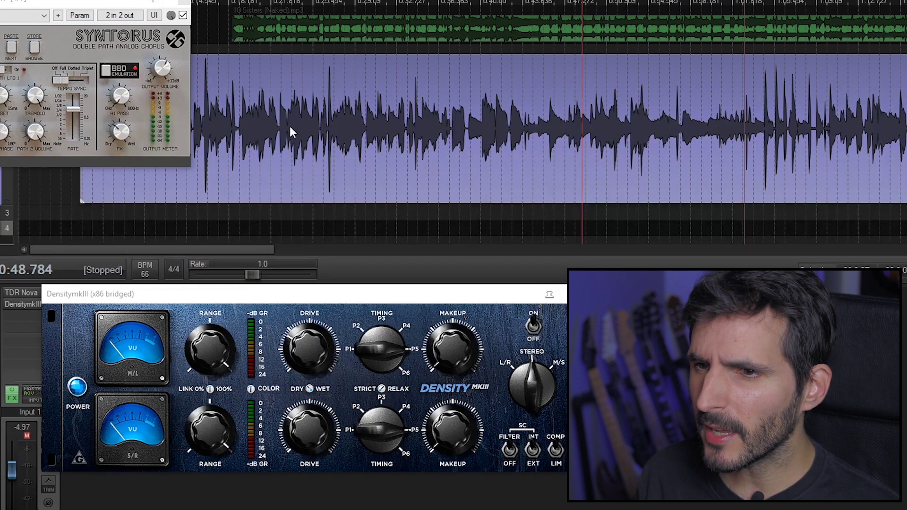
click(768, 87)
scroll(700, 179, up, 3)
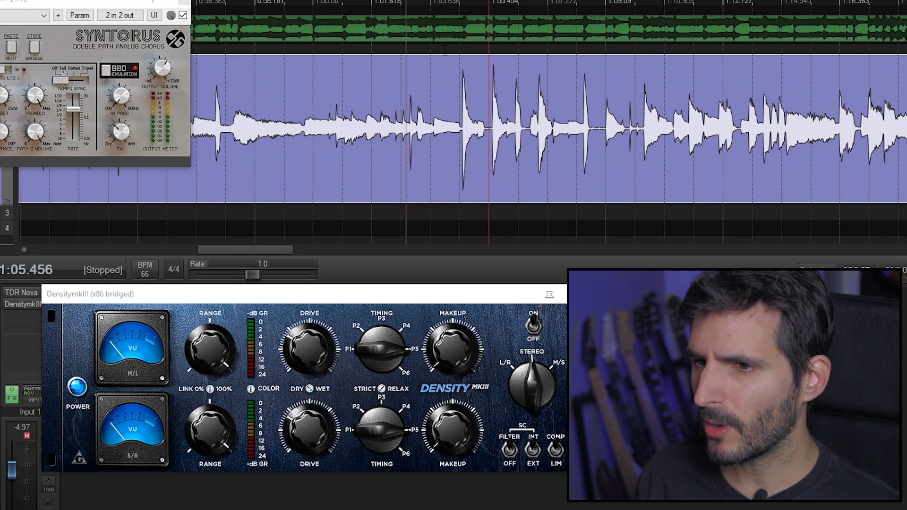
click(442, 66)
key(space)
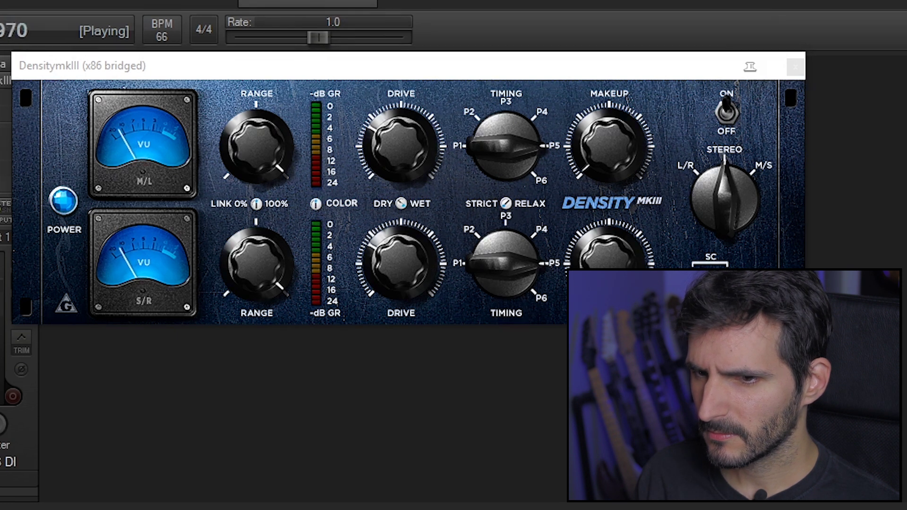
key(space)
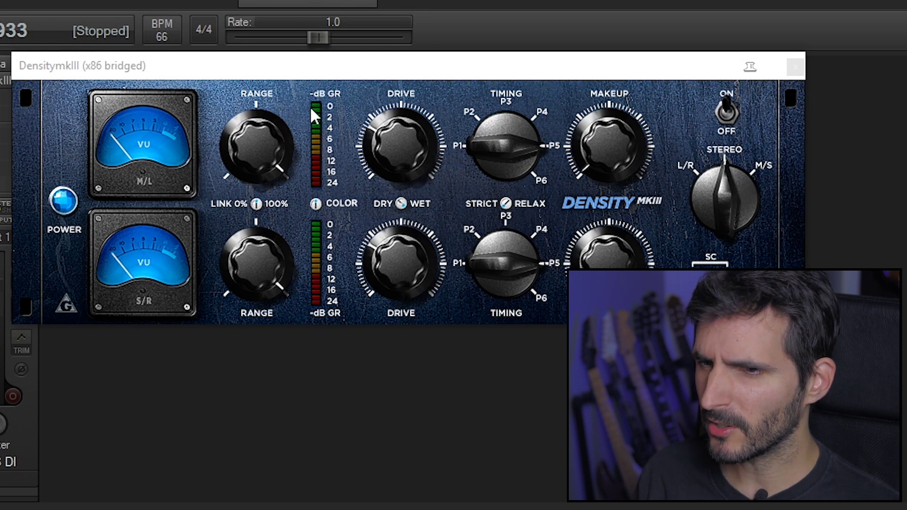
Step: Play further guitar sections from bars 22 and 23 through the full BUS IR+FX chain, and close the Densitymk III interface
key(space)
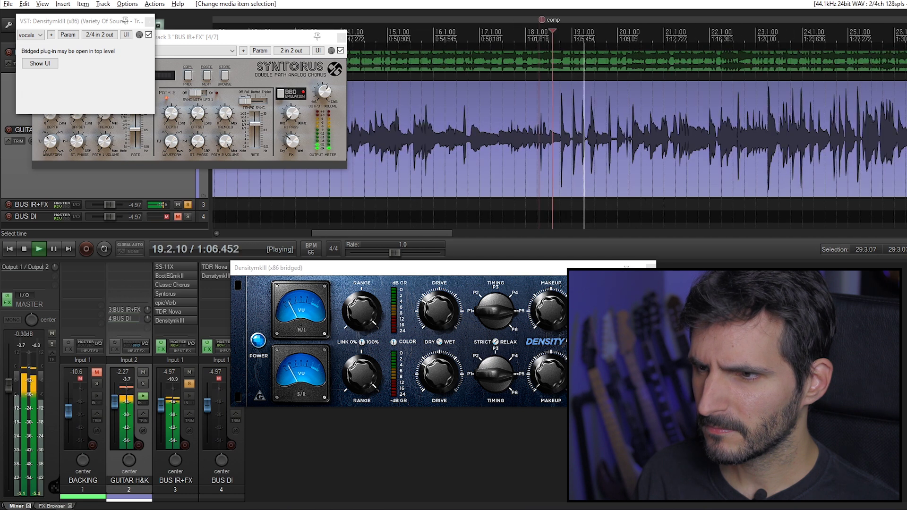
key(minus)
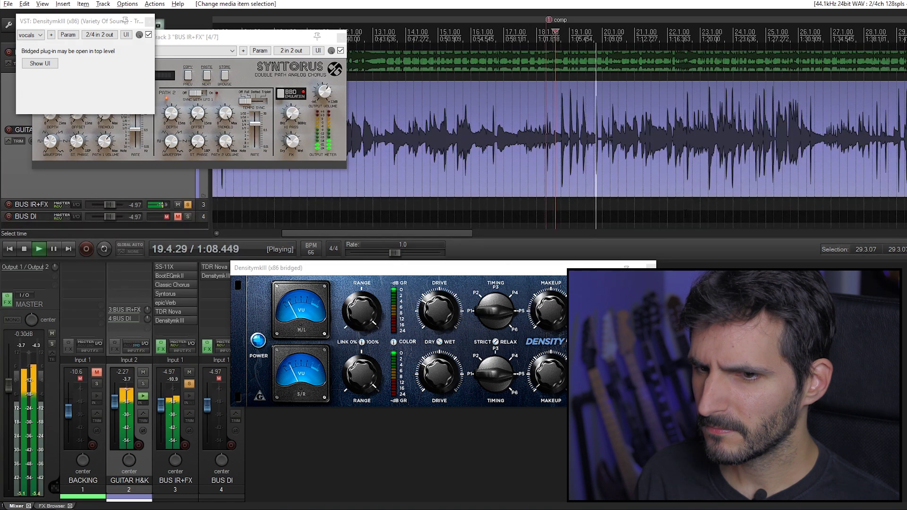
click(684, 216)
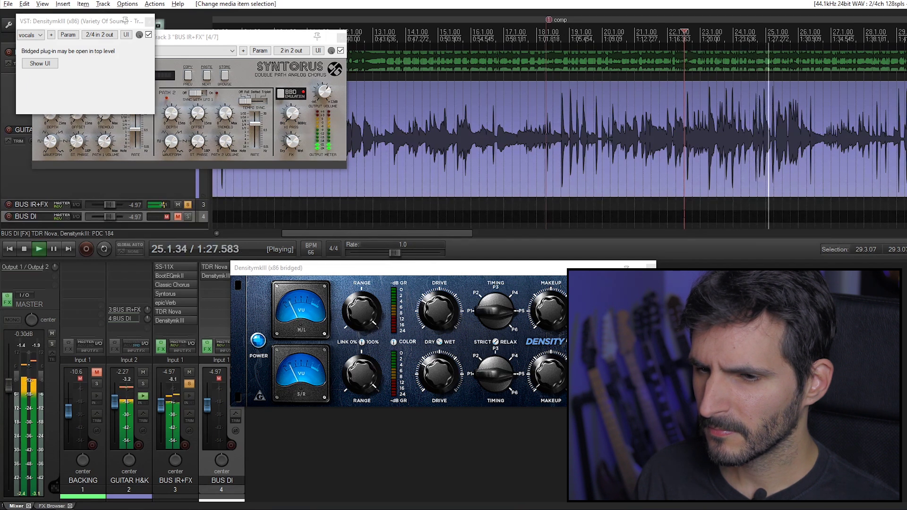
key(space)
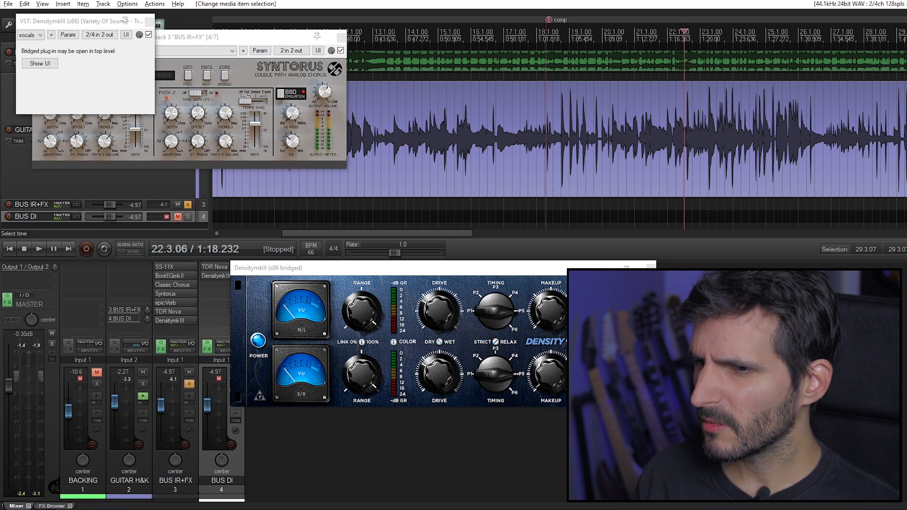
key(space)
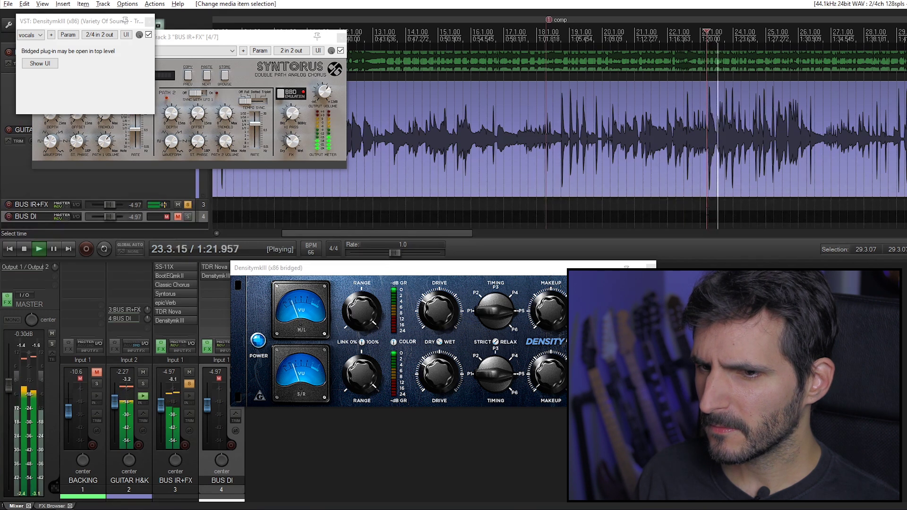
key(space)
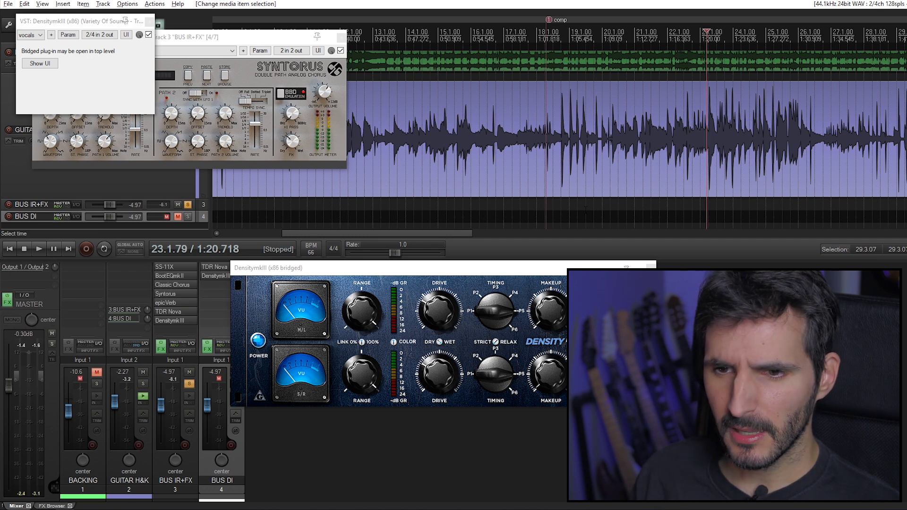
click(650, 267)
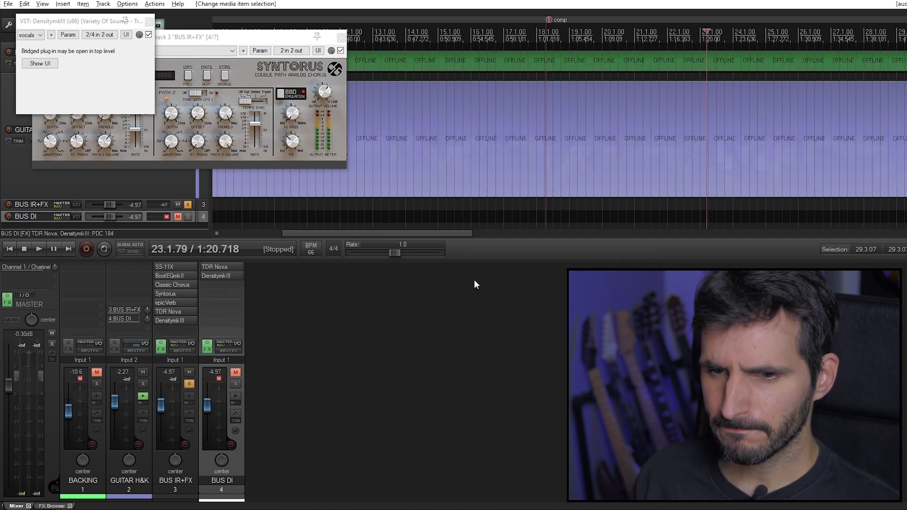
Step: Unsolo BUS IR+FX, and solo and unmute BUS DI
click(188, 384)
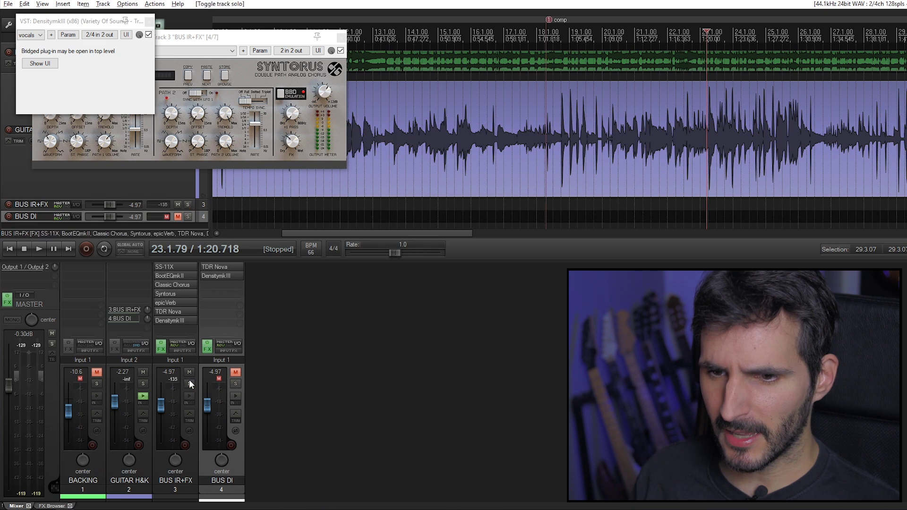
click(237, 382)
click(237, 372)
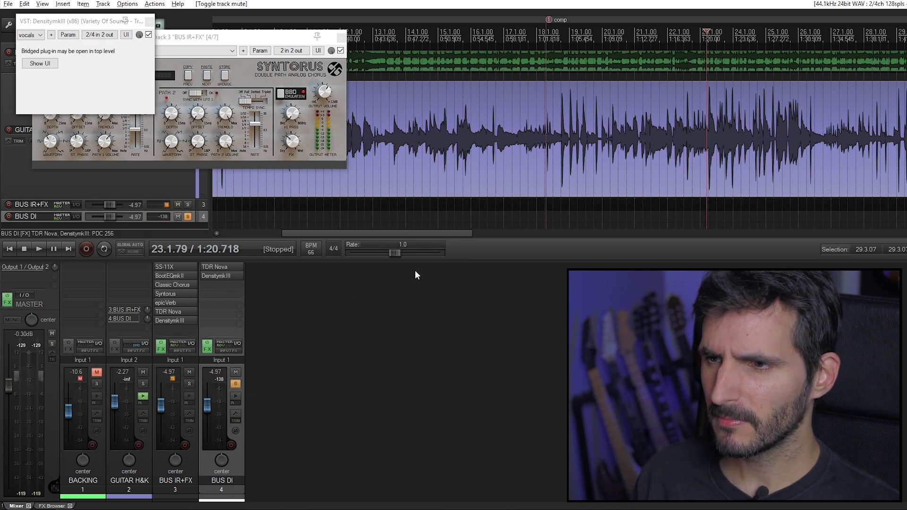
Step: Play the guitar through BUS DI and review its TDR Nova high-pass settings
key(space)
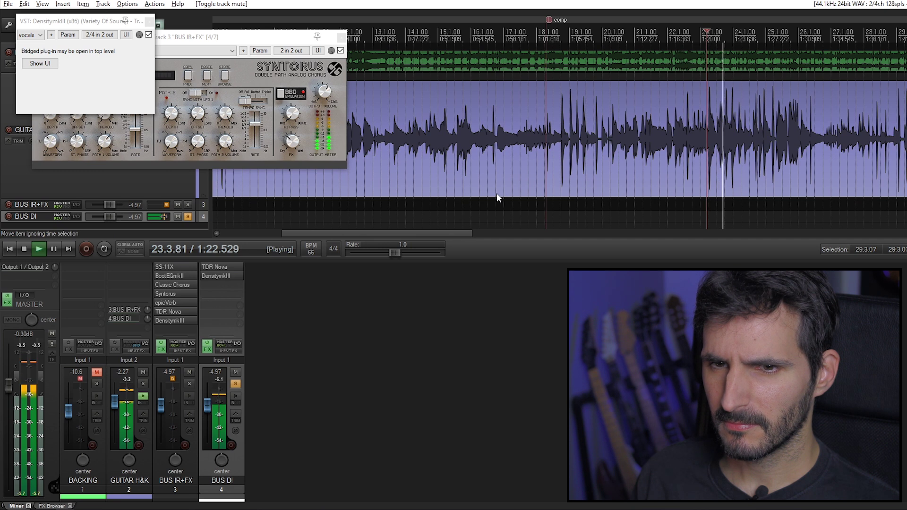
click(220, 267)
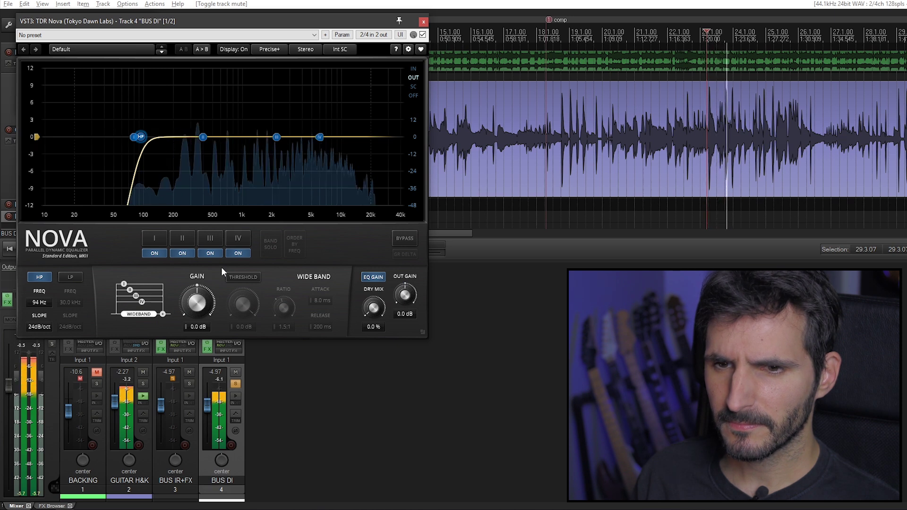
key(space)
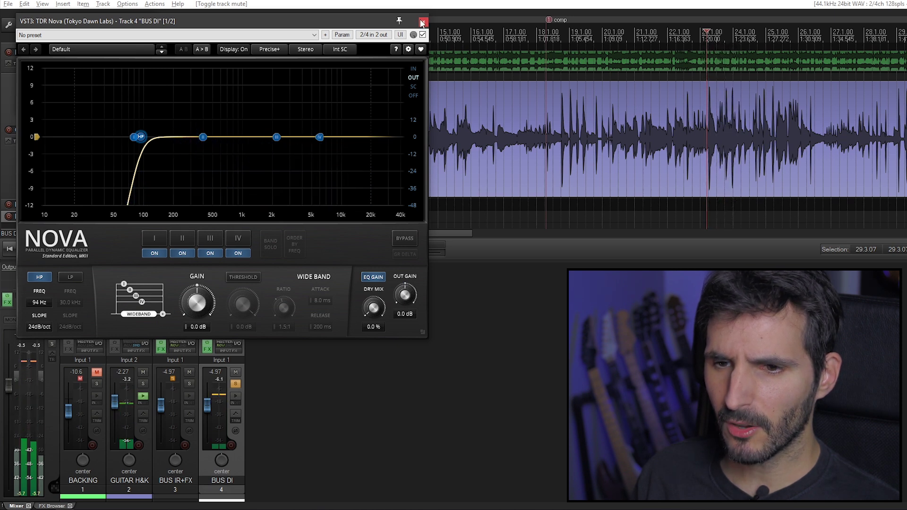
click(423, 22)
Step: Open Densitymk III on BUS DI and review its compression while the guitar plays
click(221, 278)
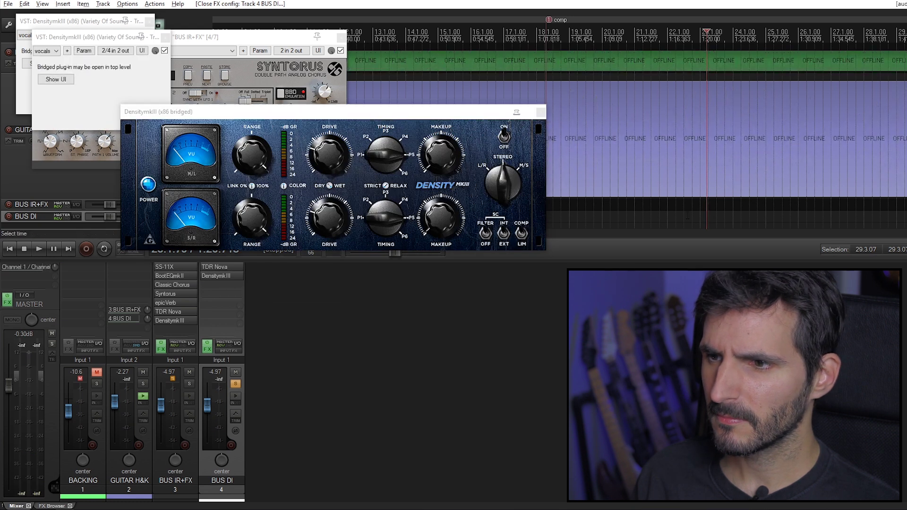
key(space)
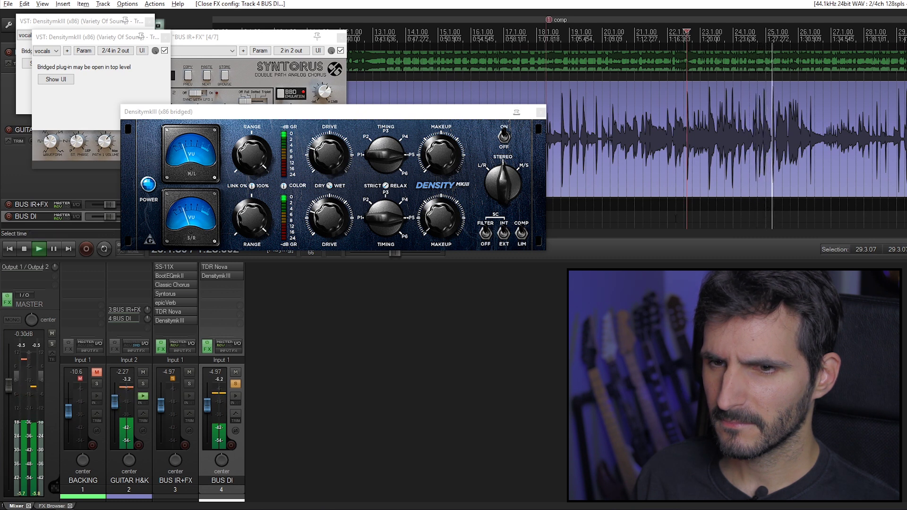
key(space)
click(542, 113)
Step: Close the remaining Syntorus and Densitymk III plug-in windows
click(339, 38)
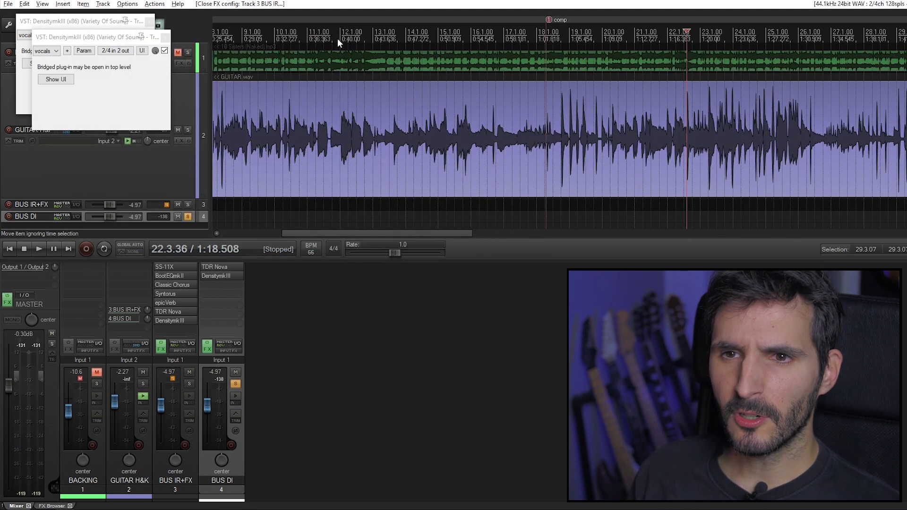
click(166, 37)
click(149, 21)
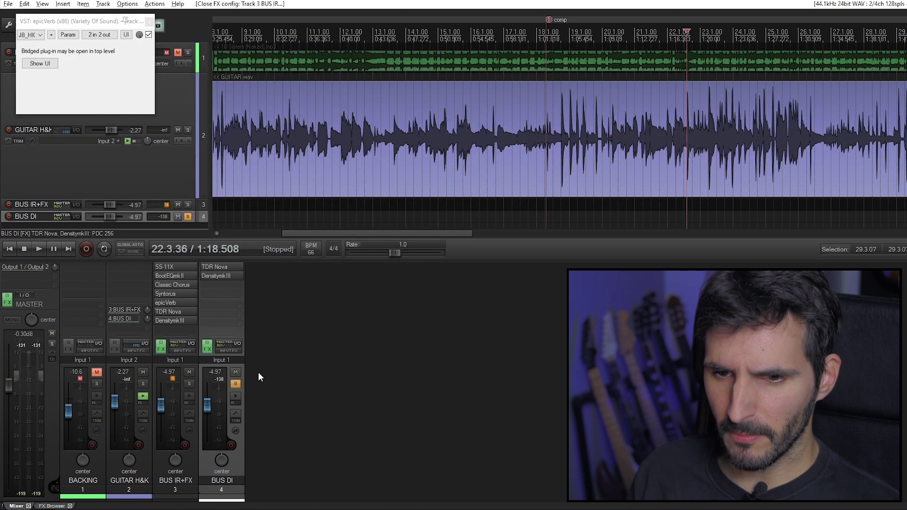
Step: Solo BUS IR+FX together with BUS DI and play guitar sections from bars 22 and 29 through both buses
click(189, 384)
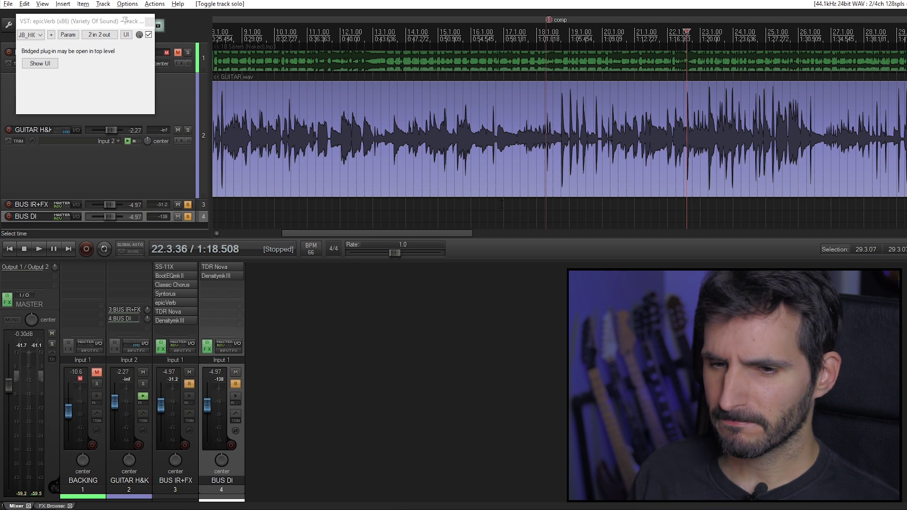
key(space)
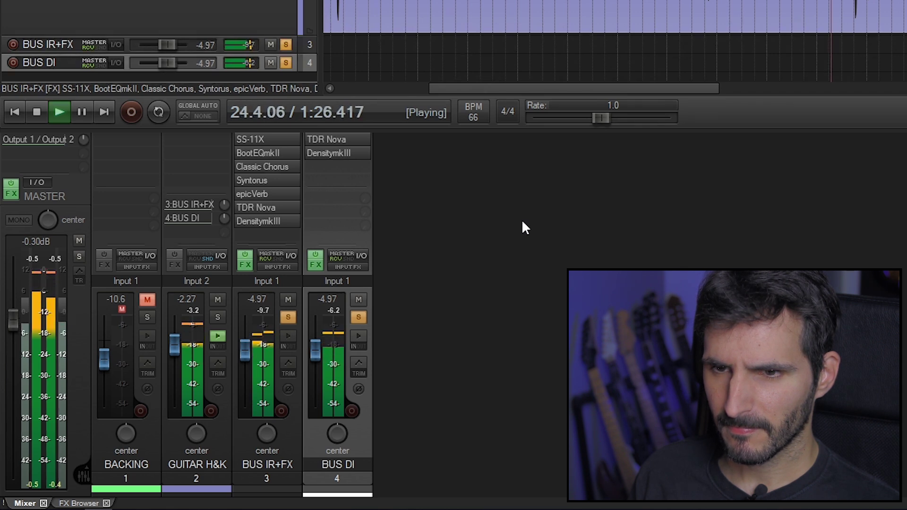
key(space)
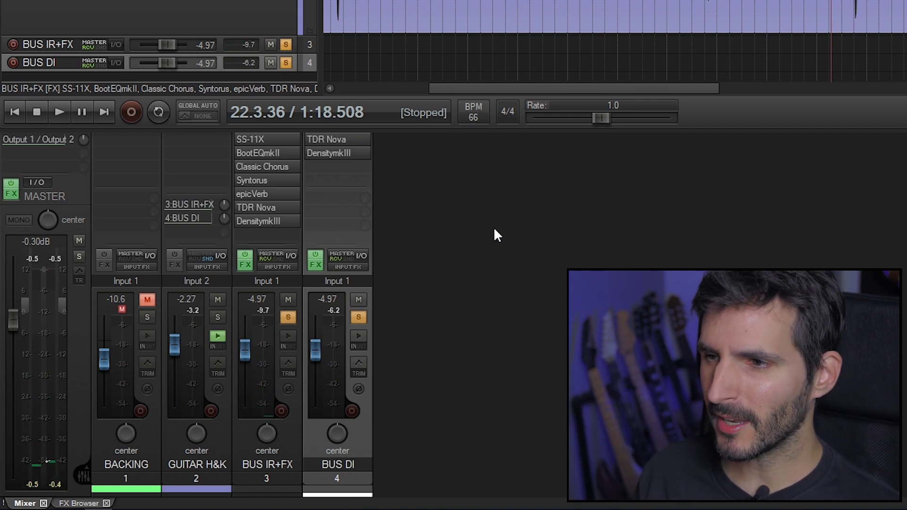
key(space)
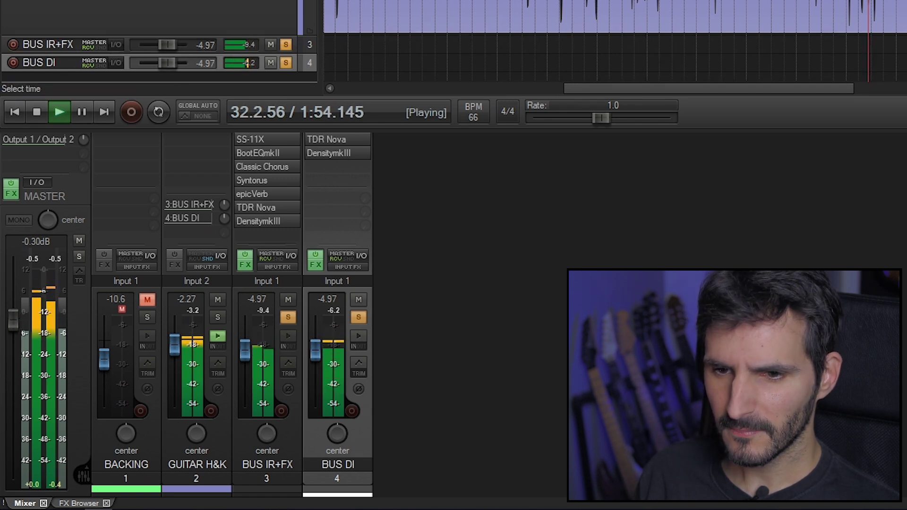
key(space)
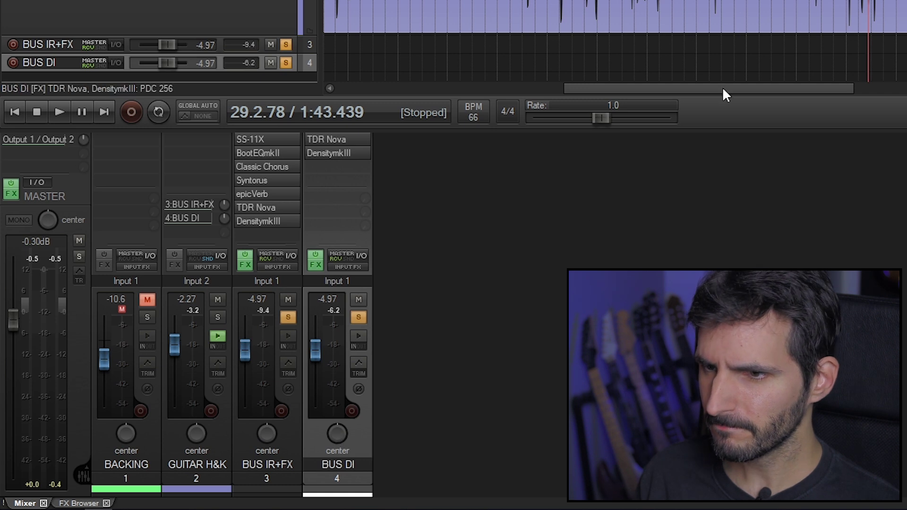
Step: Play from bar 29, then unmute and solo BACKING so it sounds together with BUS IR+FX and BUS DI
key(space)
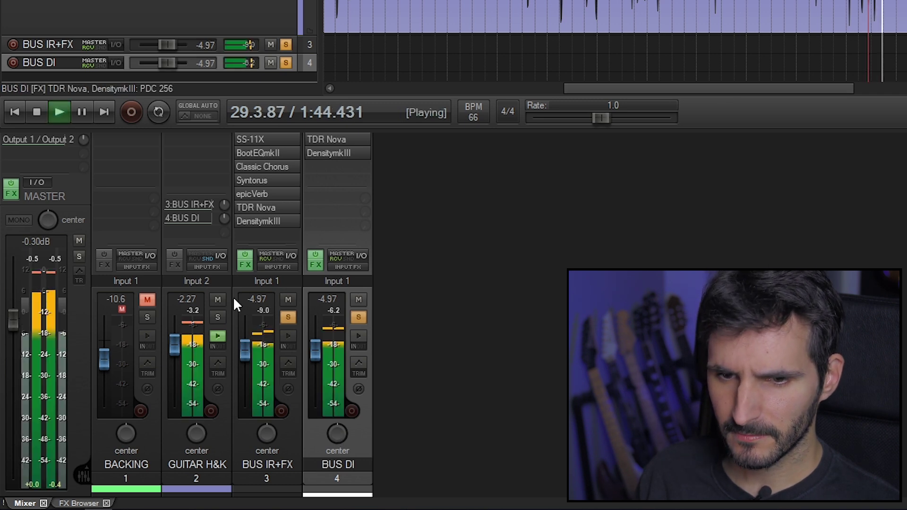
click(147, 299)
click(148, 318)
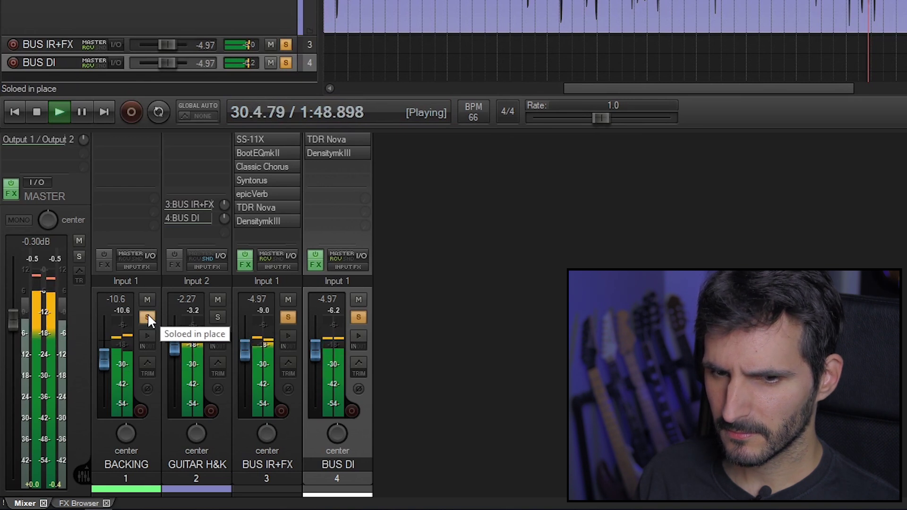
Step: Compare the blended guitar buses with and without BACKING by switching its solo, leaving BACKING unsoloed and playback stopped
click(147, 318)
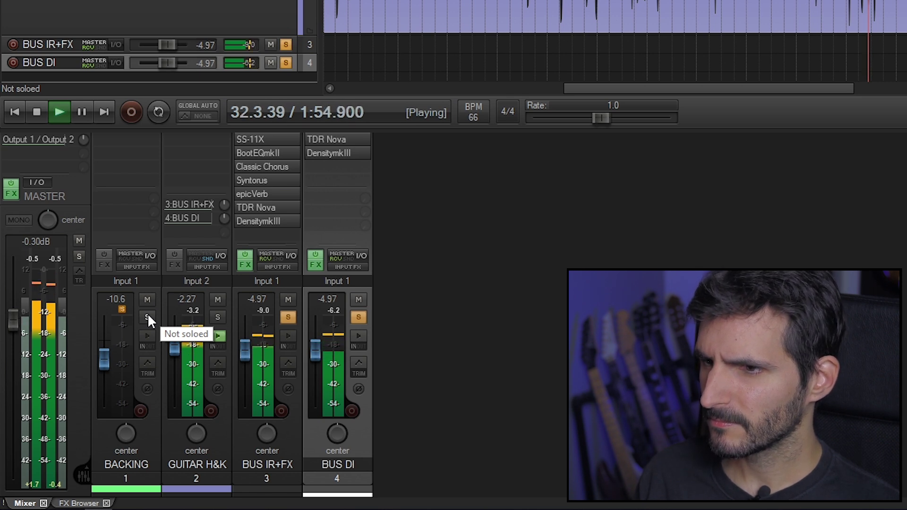
click(147, 317)
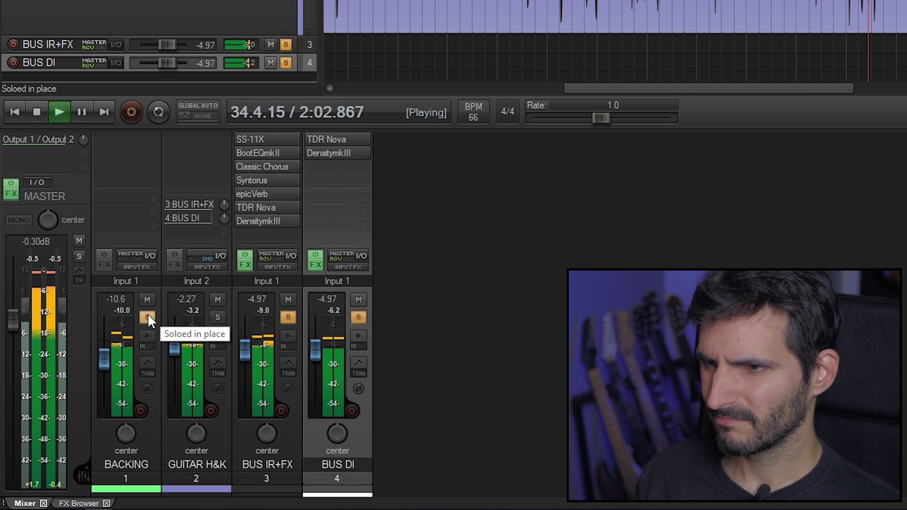
click(147, 316)
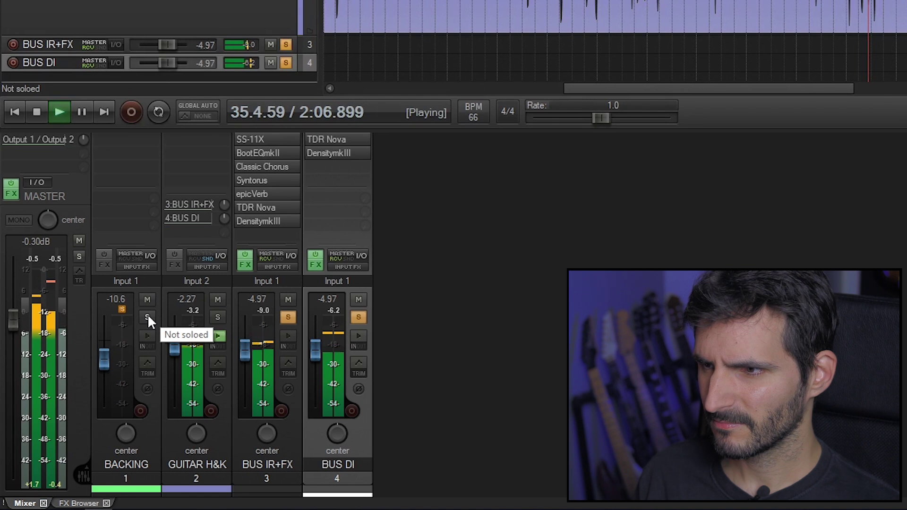
key(space)
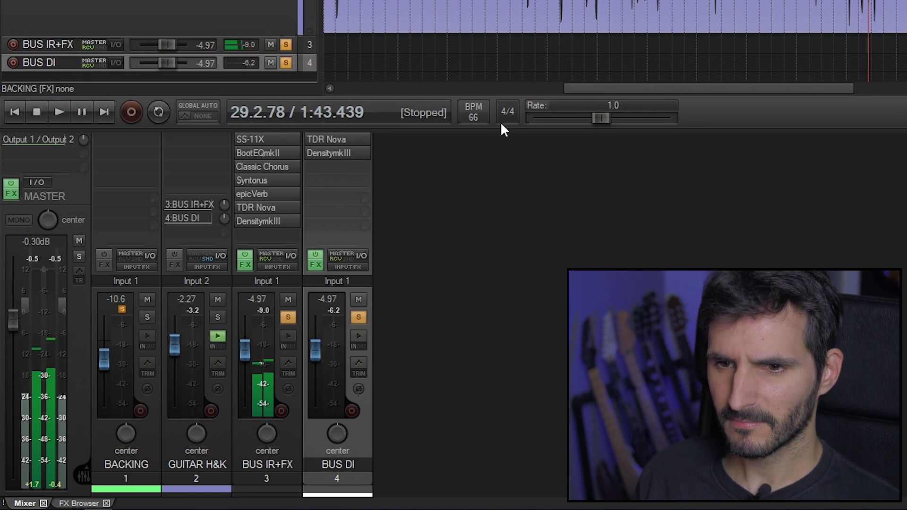
scroll(567, 71, down, 2)
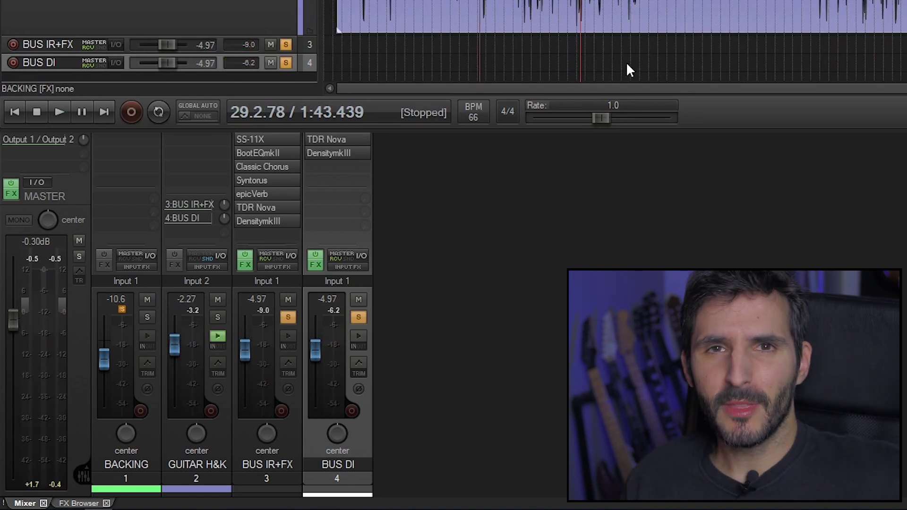